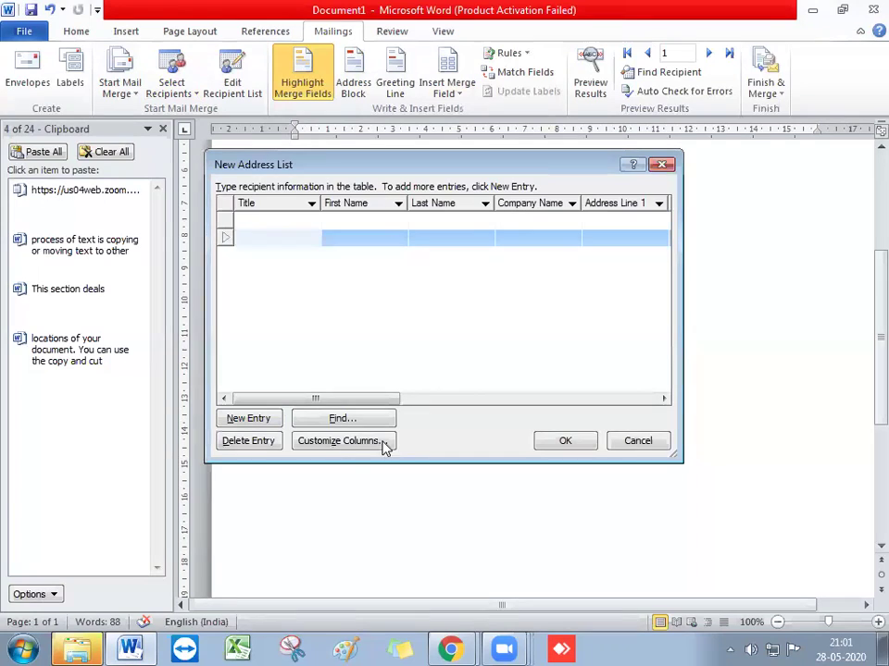
Step: View the customizable field names of the new address list and the Add Field dialog, leaving the list's columns unmodified
{"action": "left_click", "coordinate": [372, 449]}
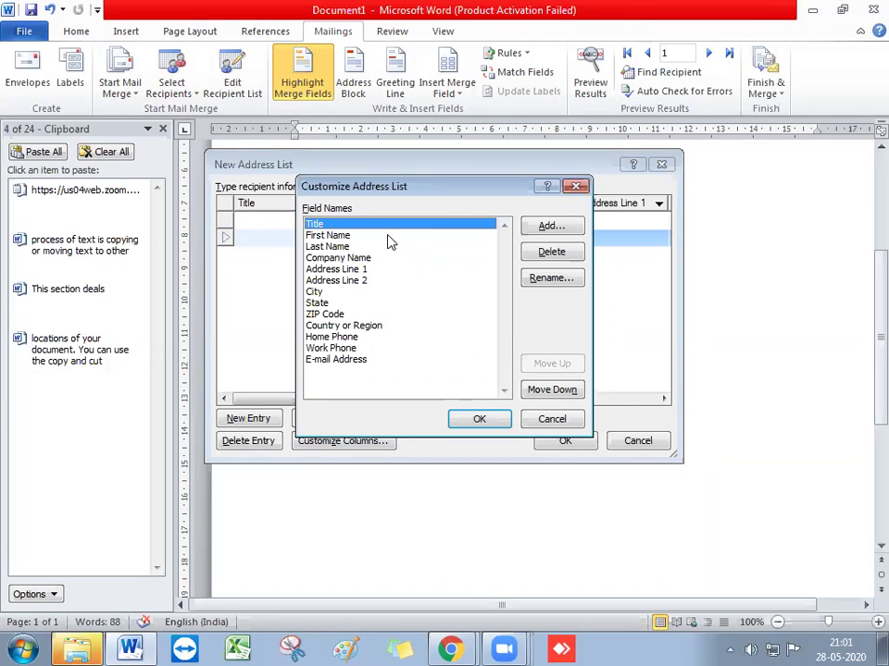
{"action": "left_click", "coordinate": [563, 231]}
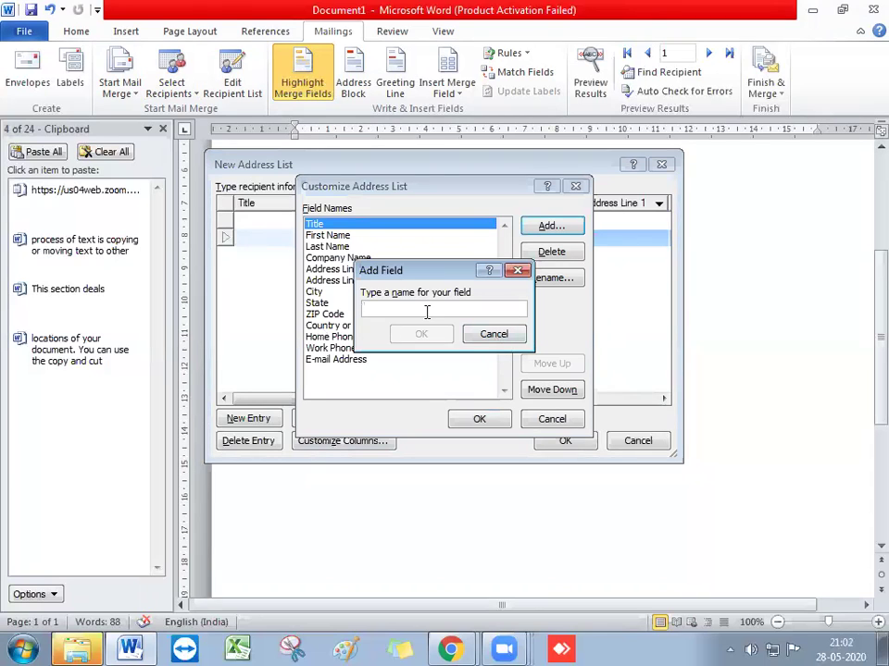
{"action": "left_click", "coordinate": [494, 335]}
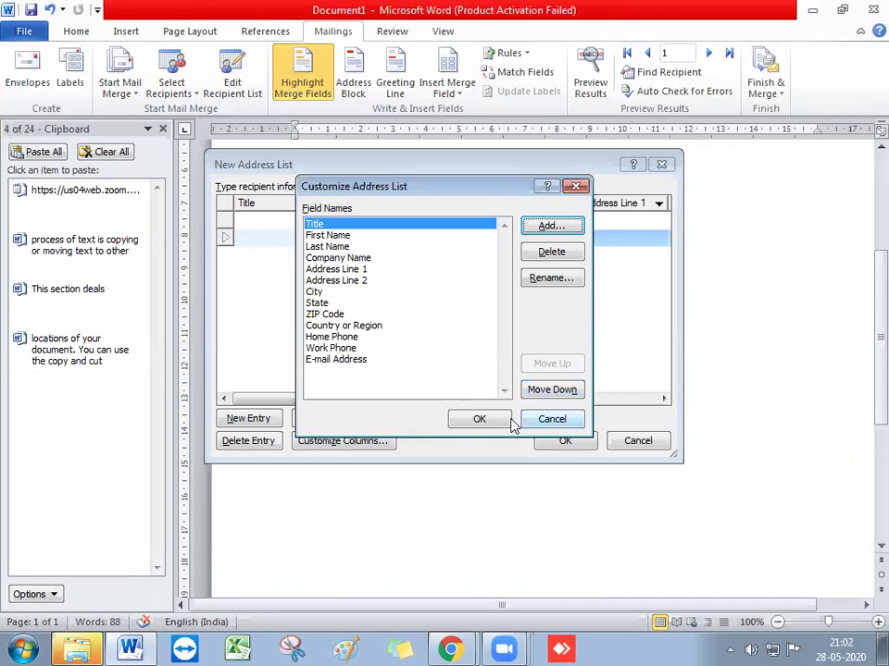
{"action": "left_click", "coordinate": [576, 186]}
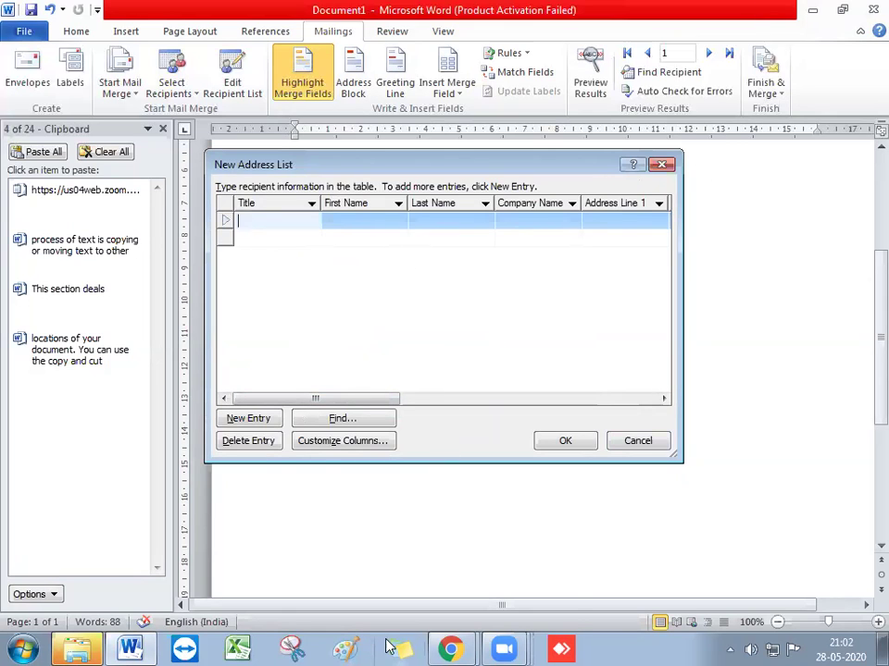
Step: Switch to the Syllabus.pmd PDF in Chrome and read the steps for customizing address list columns and saving the data source
{"action": "mouse_move", "coordinate": [450, 646]}
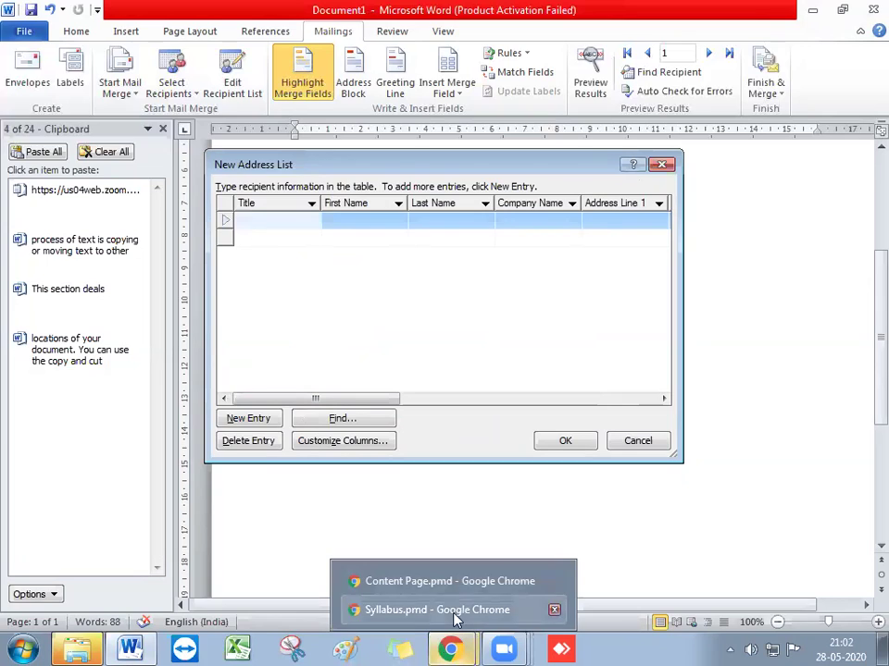
{"action": "left_click", "coordinate": [453, 610]}
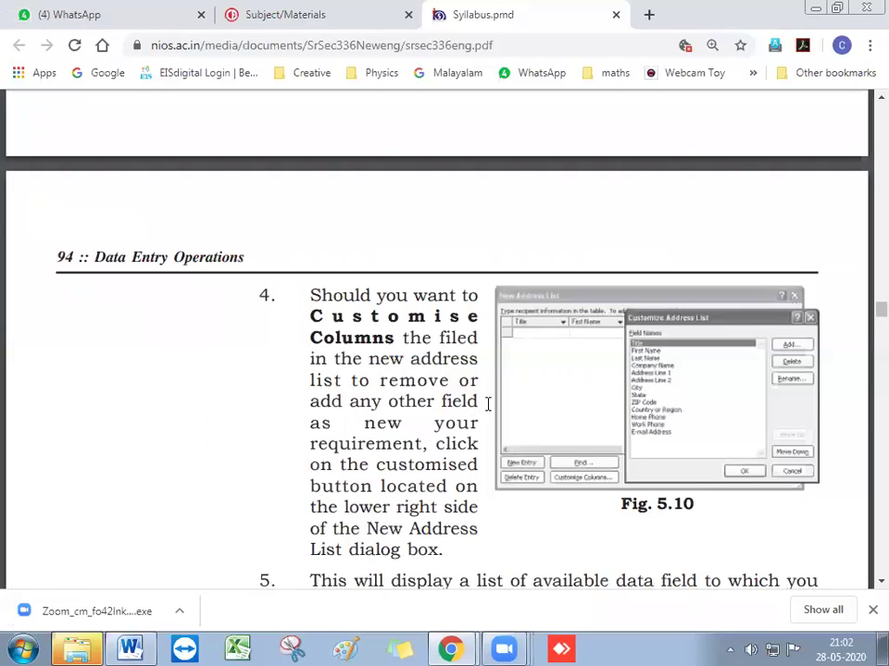
{"action": "scroll", "coordinate": [469, 423], "scroll_direction": "down", "scroll_amount": 3}
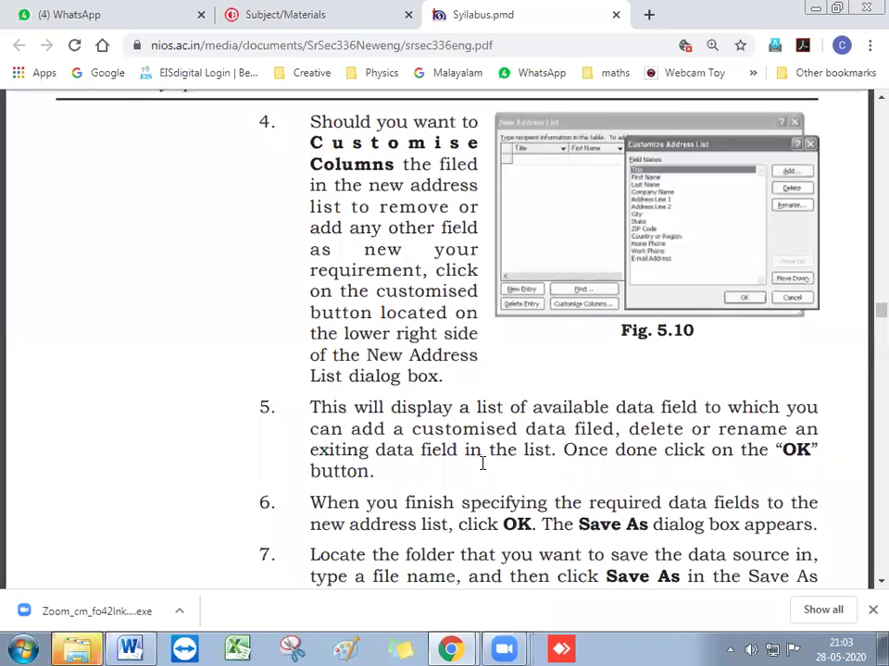
{"action": "scroll", "coordinate": [481, 463], "scroll_direction": "down", "scroll_amount": 2}
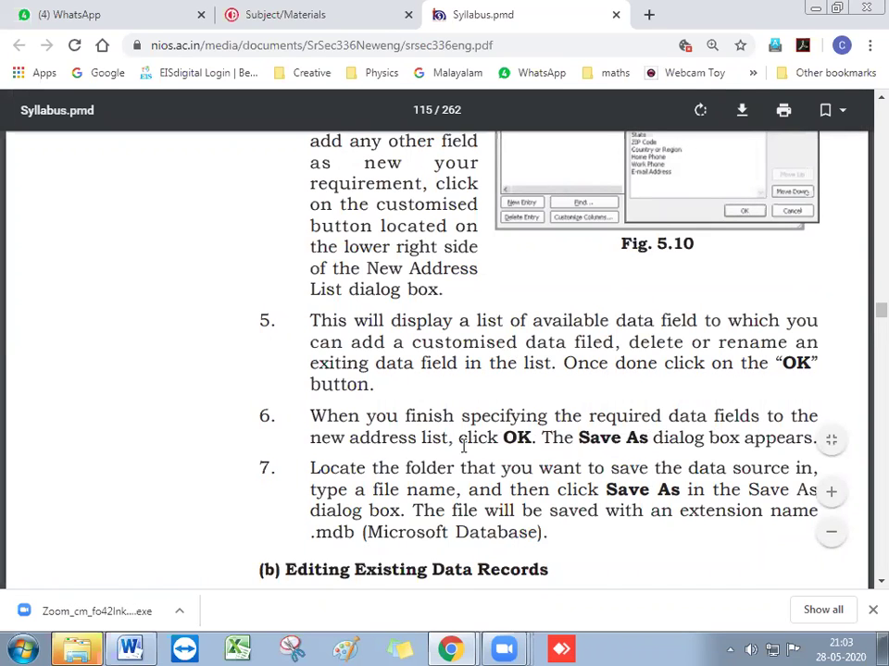
{"action": "scroll", "coordinate": [463, 447], "scroll_direction": "down", "scroll_amount": 1}
{"action": "scroll", "coordinate": [463, 447], "scroll_direction": "down", "scroll_amount": 3}
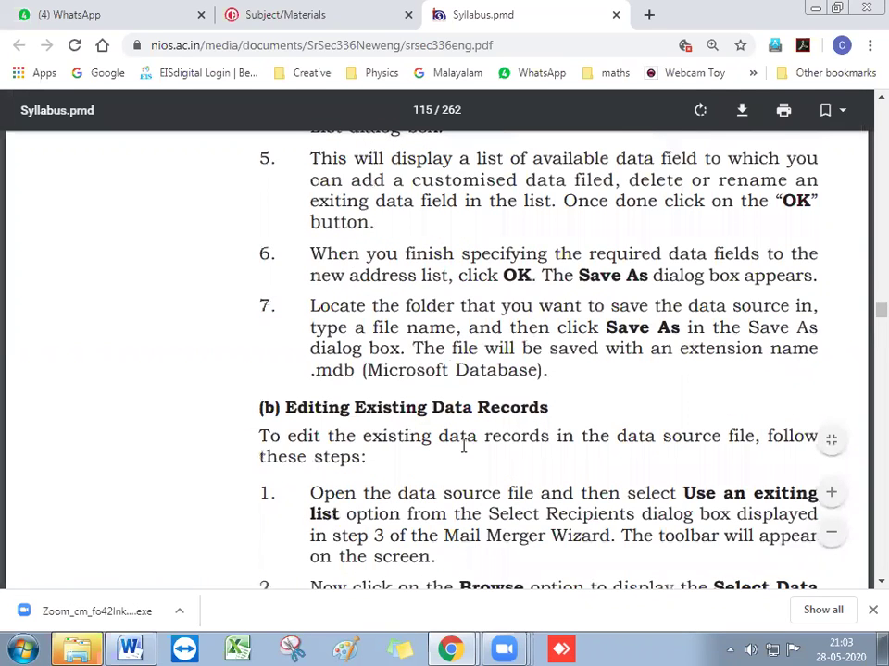
{"action": "scroll", "coordinate": [488, 417], "scroll_direction": "down", "scroll_amount": 1}
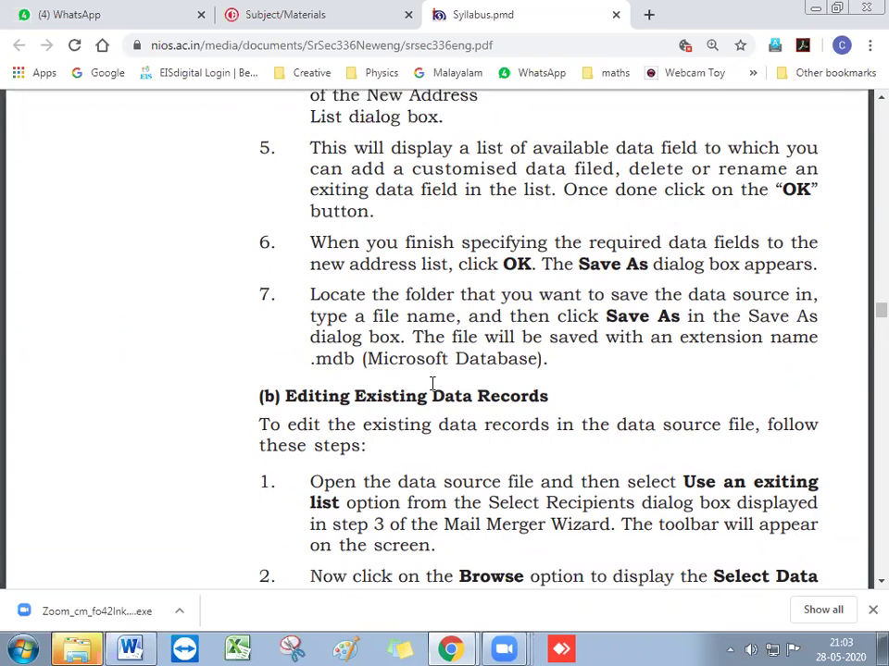
Step: Read the "Editing Existing Data Records" section, from choosing an existing list through Fig. 5.11 to editing and saving records
{"action": "scroll", "coordinate": [432, 383], "scroll_direction": "down", "scroll_amount": 1}
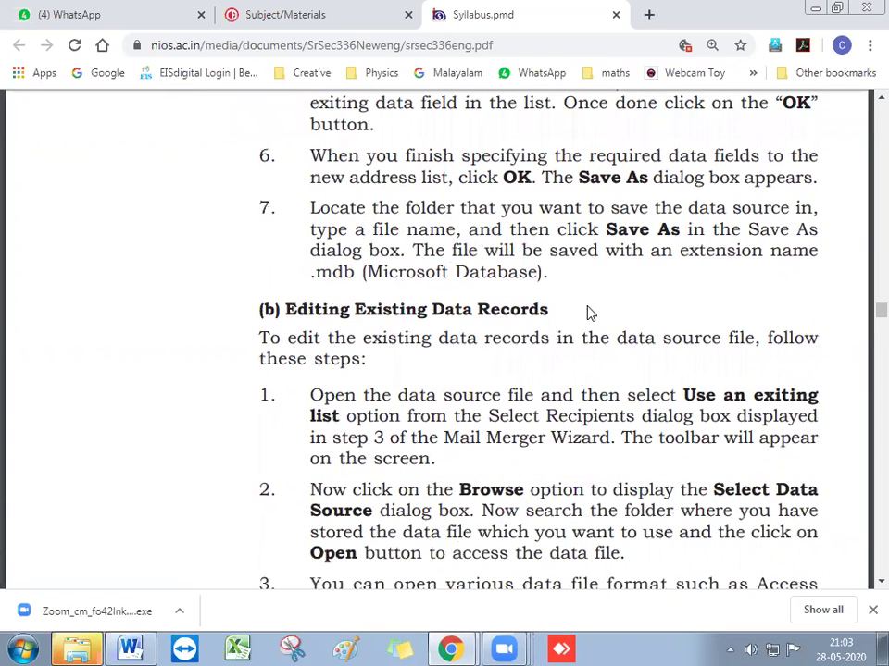
{"action": "scroll", "coordinate": [538, 385], "scroll_direction": "down", "scroll_amount": 1}
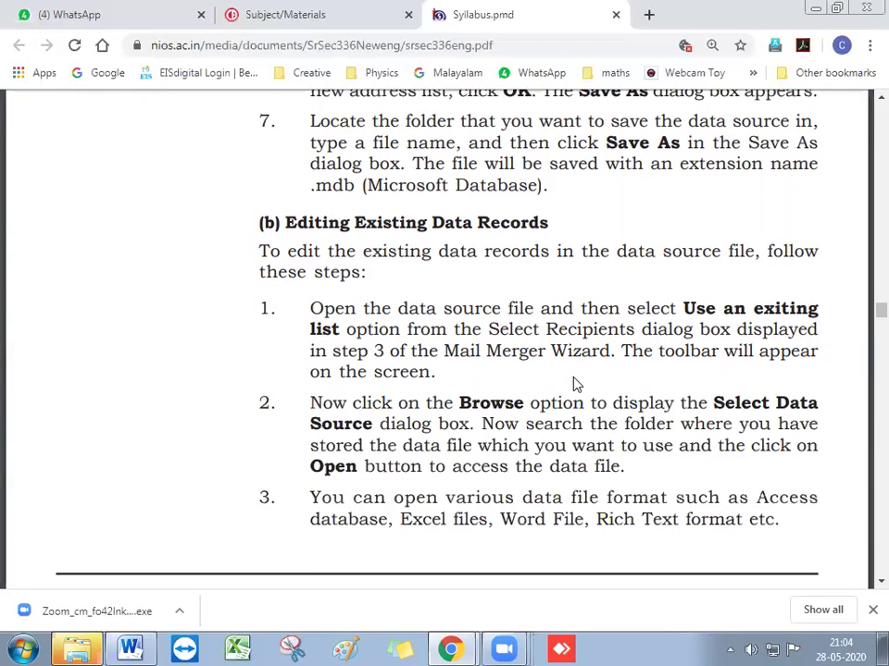
{"action": "scroll", "coordinate": [573, 382], "scroll_direction": "down", "scroll_amount": 1}
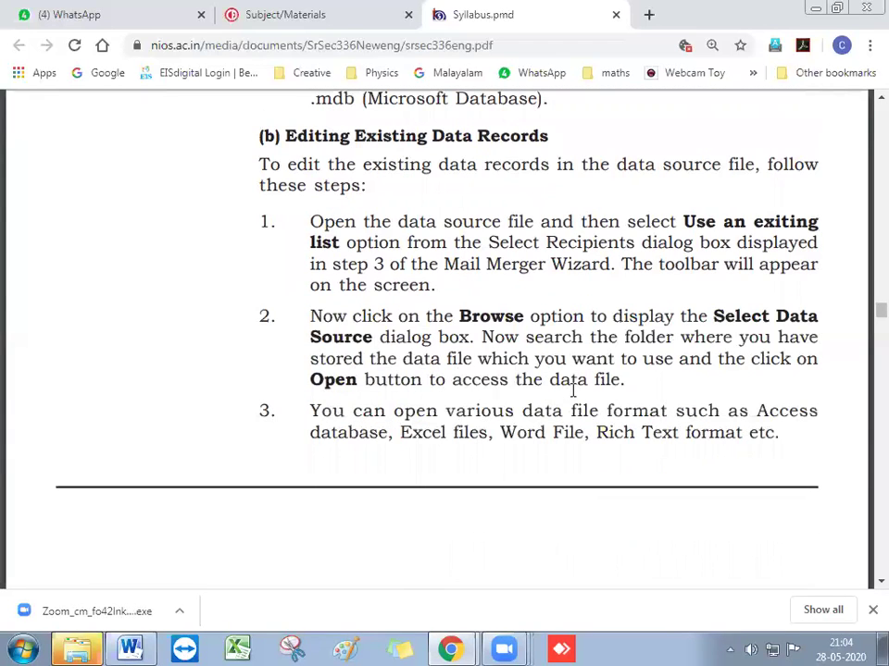
{"action": "scroll", "coordinate": [573, 391], "scroll_direction": "down", "scroll_amount": 1}
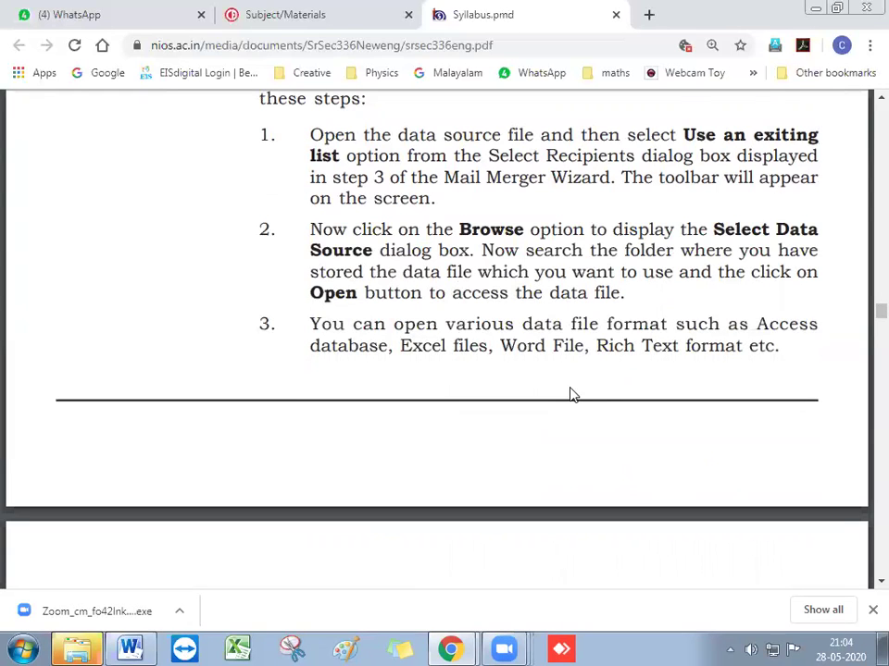
{"action": "mouse_move", "coordinate": [531, 228]}
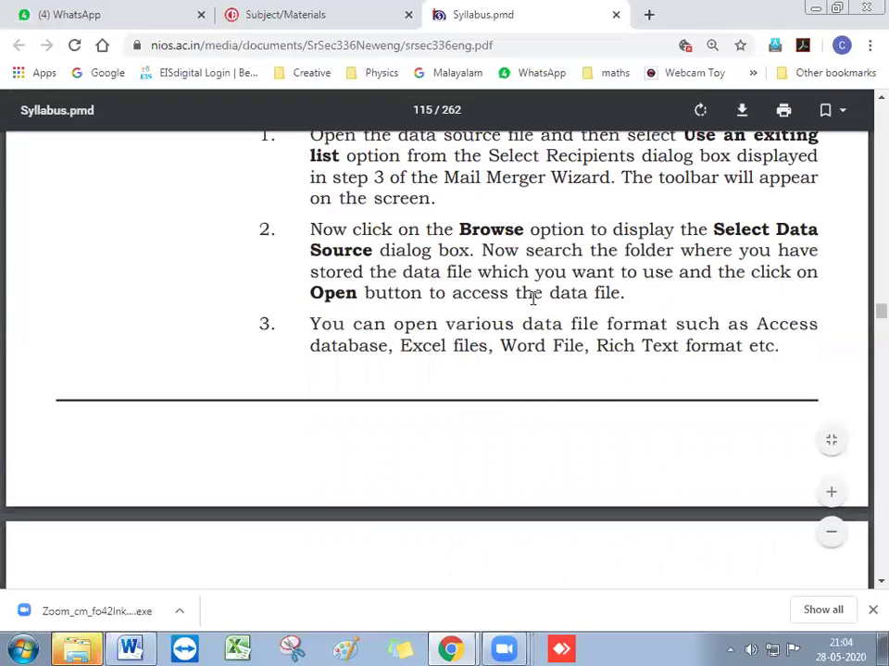
{"action": "scroll", "coordinate": [532, 297], "scroll_direction": "down", "scroll_amount": 4}
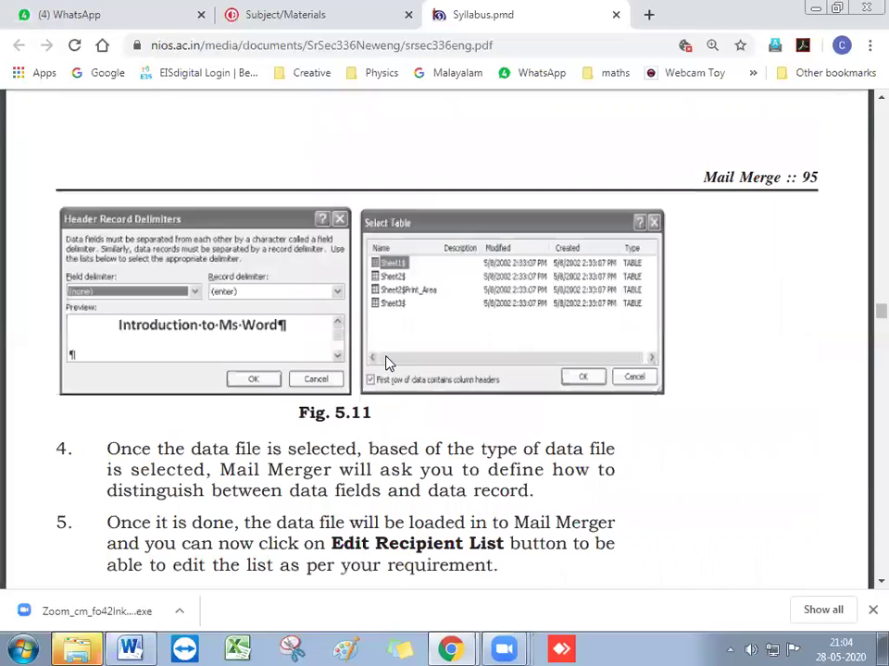
{"action": "scroll", "coordinate": [389, 363], "scroll_direction": "down", "scroll_amount": 3}
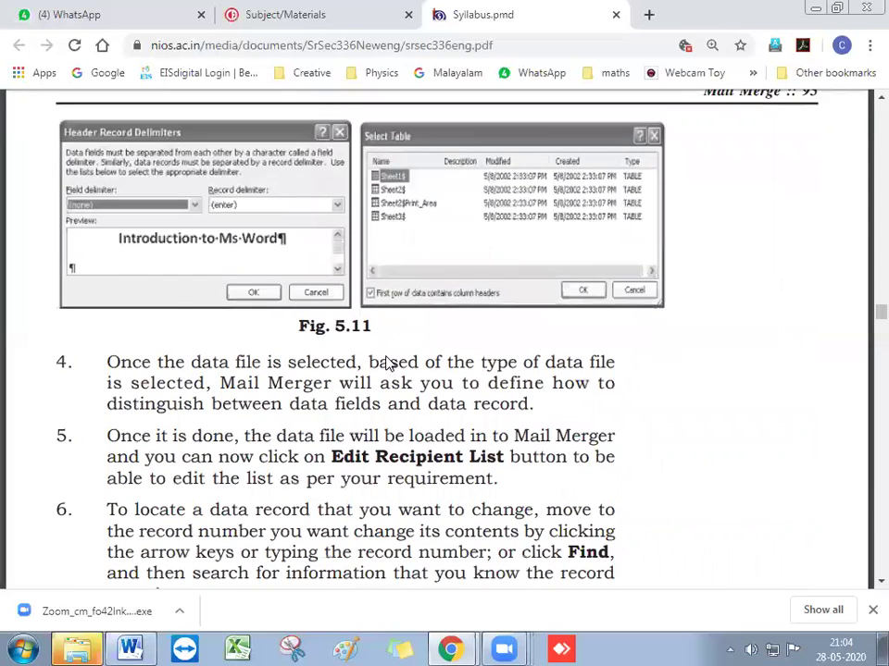
{"action": "scroll", "coordinate": [388, 363], "scroll_direction": "down", "scroll_amount": 4}
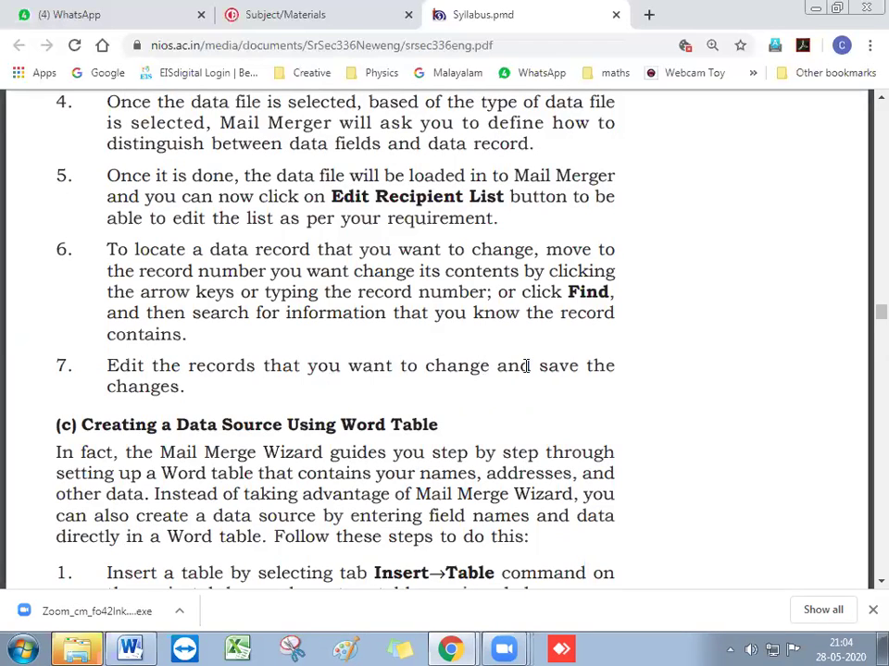
Step: Read the "Creating a Data Source Using Word Table" section and examine its sample table of student records
{"action": "scroll", "coordinate": [165, 387], "scroll_direction": "down", "scroll_amount": 2}
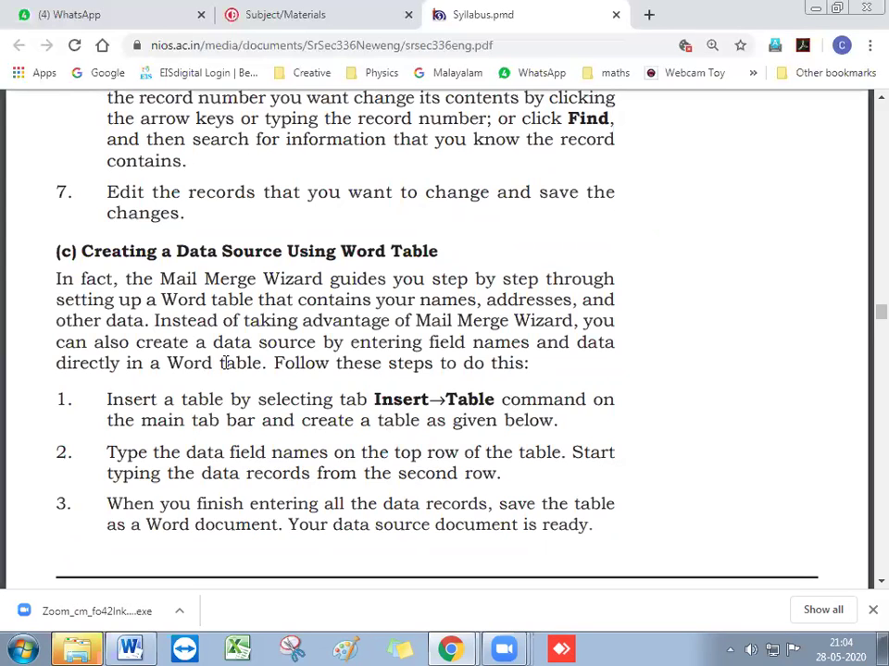
{"action": "scroll", "coordinate": [225, 363], "scroll_direction": "down", "scroll_amount": 2}
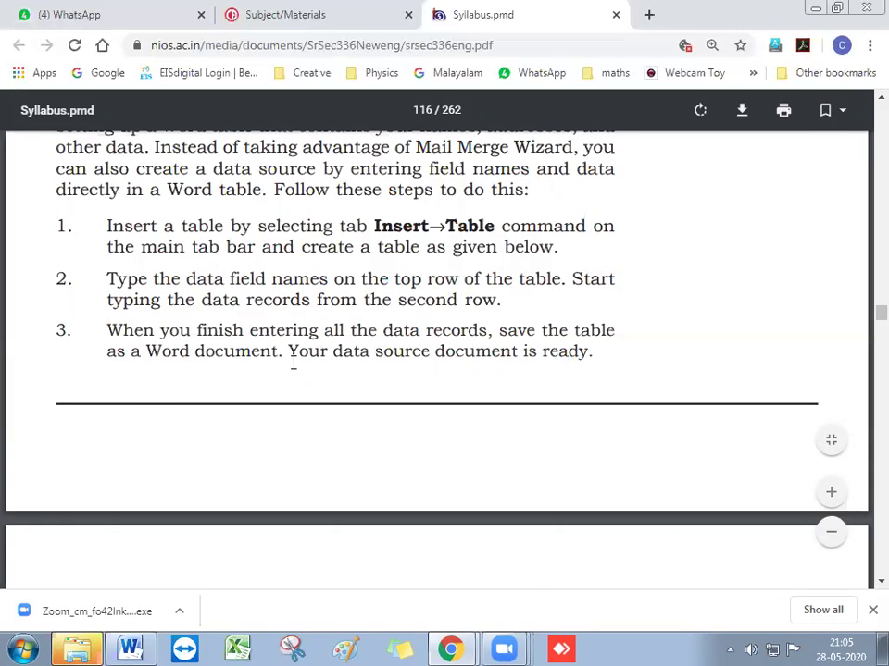
{"action": "scroll", "coordinate": [279, 366], "scroll_direction": "down", "scroll_amount": 3}
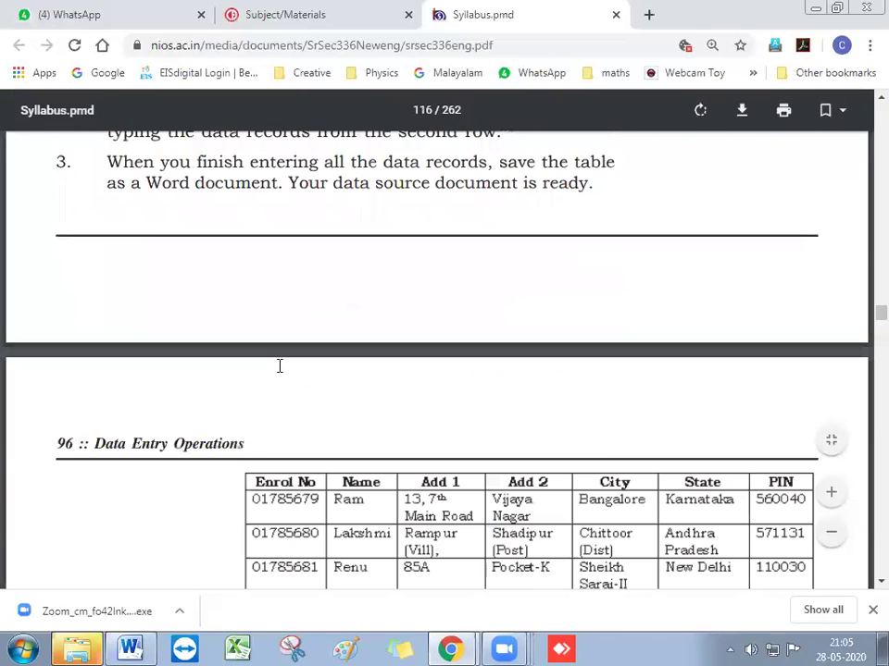
{"action": "scroll", "coordinate": [285, 374], "scroll_direction": "down", "scroll_amount": 2}
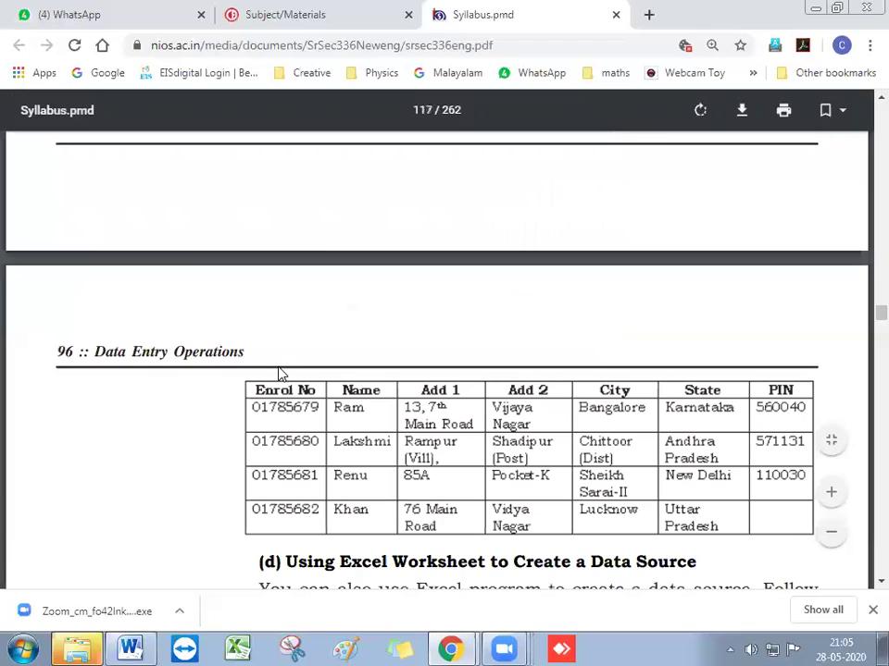
{"action": "scroll", "coordinate": [407, 298], "scroll_direction": "down", "scroll_amount": 1}
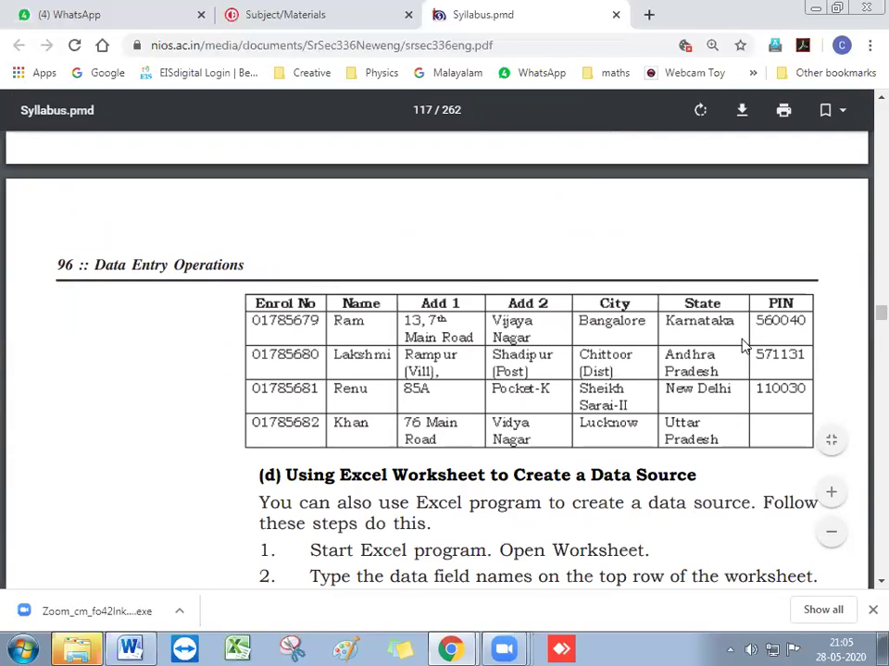
{"action": "scroll", "coordinate": [333, 367], "scroll_direction": "down", "scroll_amount": 1}
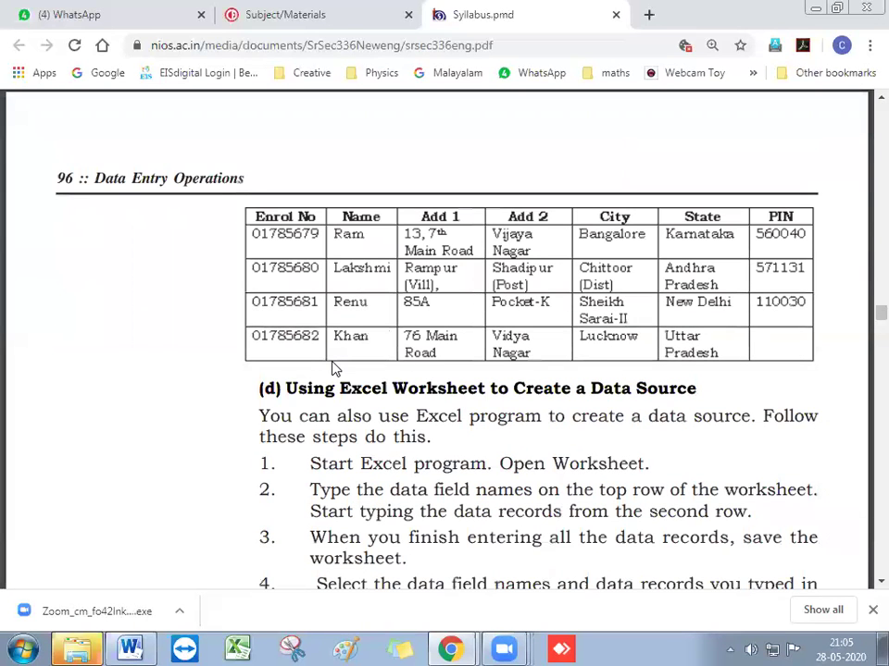
Step: Read the five steps of the "Using Excel Worksheet to Create a Data Source" section
{"action": "scroll", "coordinate": [335, 369], "scroll_direction": "down", "scroll_amount": 2}
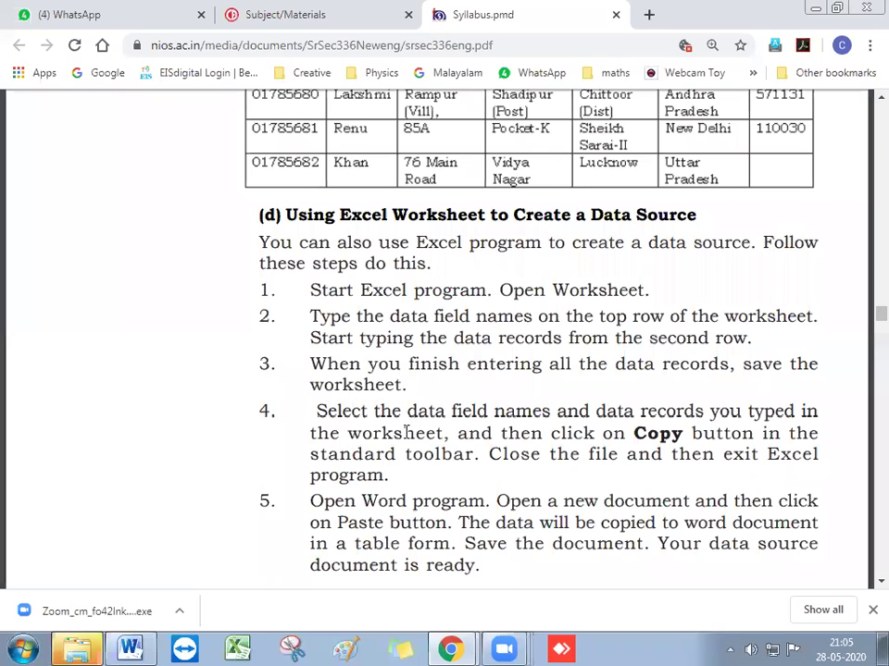
{"action": "scroll", "coordinate": [404, 435], "scroll_direction": "down", "scroll_amount": 2}
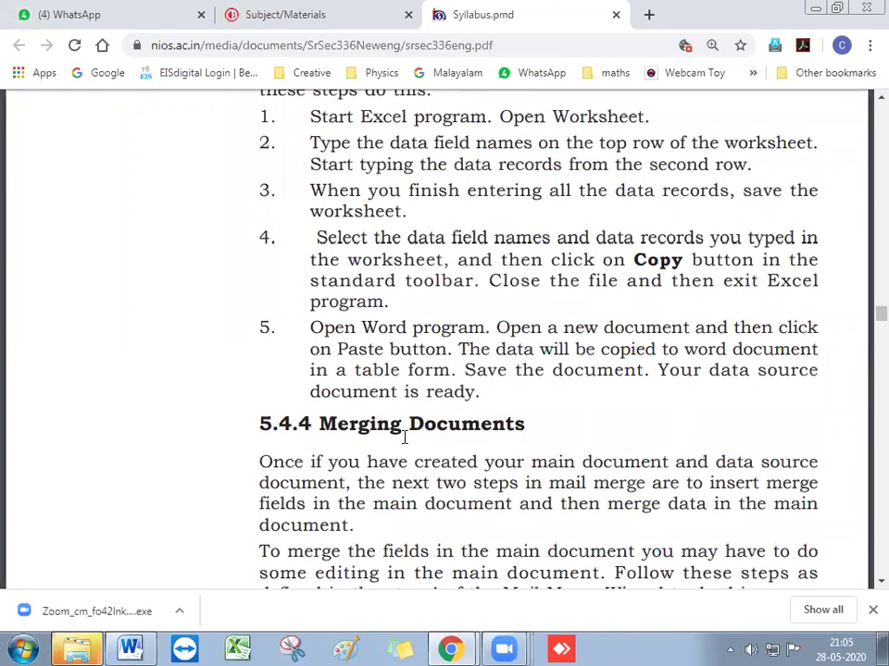
{"action": "scroll", "coordinate": [380, 380], "scroll_direction": "up", "scroll_amount": 3}
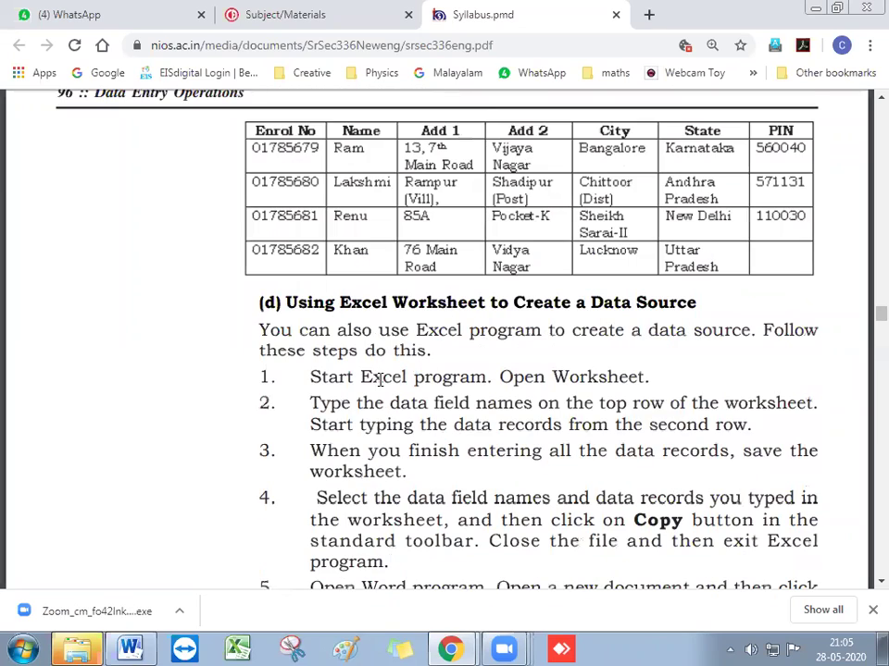
{"action": "scroll", "coordinate": [380, 379], "scroll_direction": "down", "scroll_amount": 3}
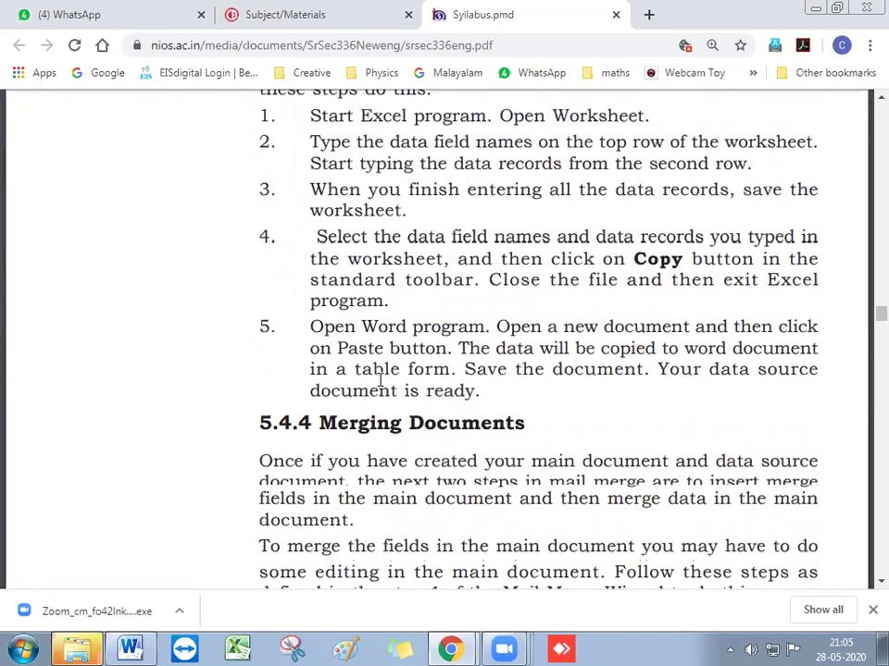
Step: Read section 5.4.4 "Merging Documents" and examine the Insert Address Block figure and the sample letter with merge fields in Fig. 5.13
{"action": "scroll", "coordinate": [379, 379], "scroll_direction": "down", "scroll_amount": 3}
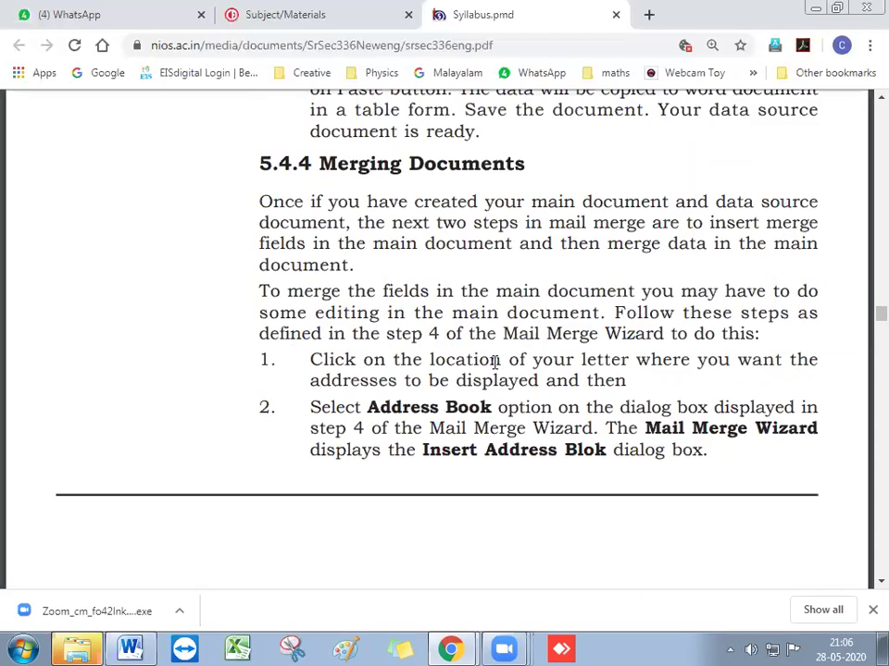
{"action": "scroll", "coordinate": [510, 356], "scroll_direction": "down", "scroll_amount": 1}
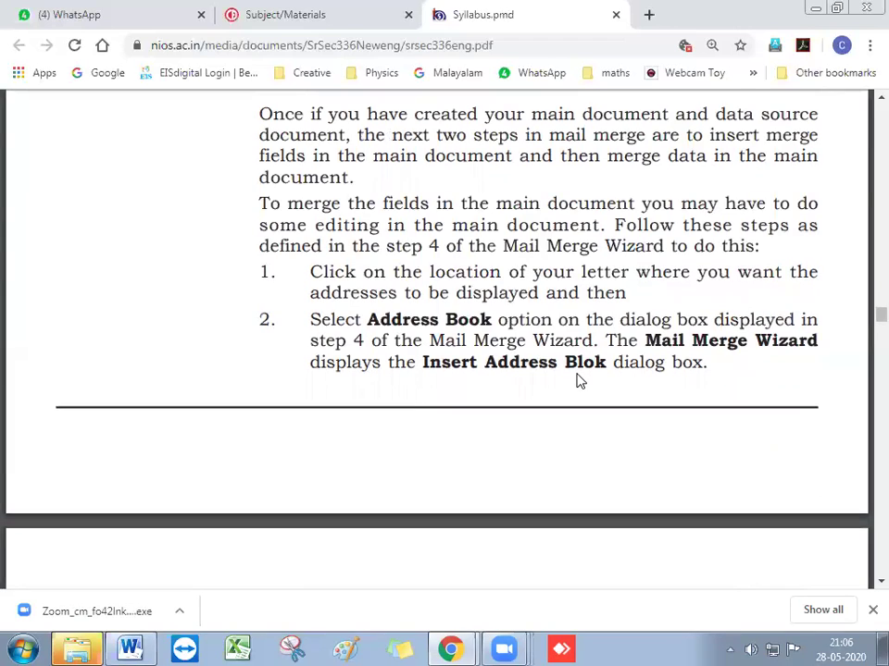
{"action": "scroll", "coordinate": [576, 379], "scroll_direction": "down", "scroll_amount": 4}
{"action": "scroll", "coordinate": [576, 379], "scroll_direction": "down", "scroll_amount": 1}
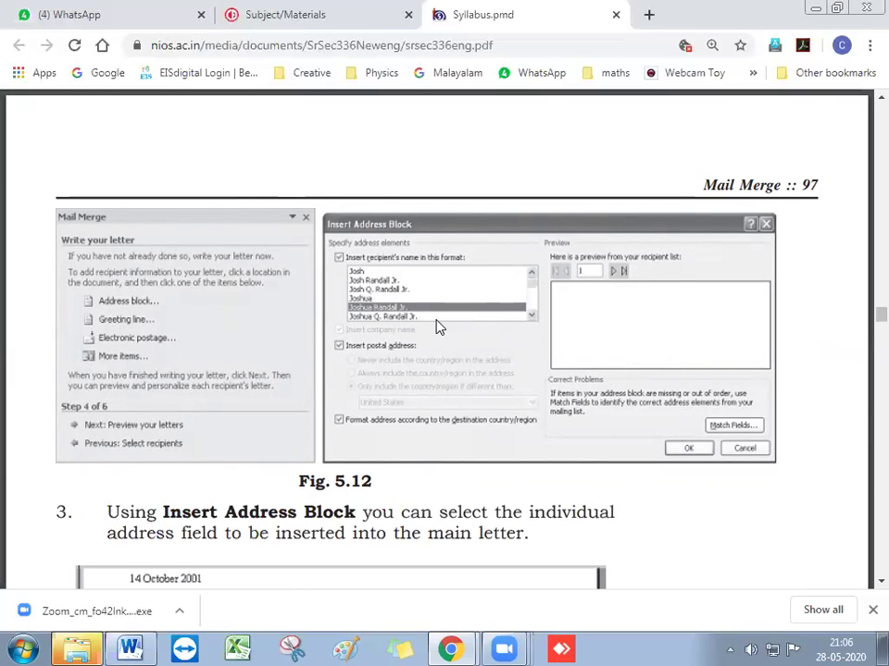
{"action": "scroll", "coordinate": [439, 328], "scroll_direction": "down", "scroll_amount": 3}
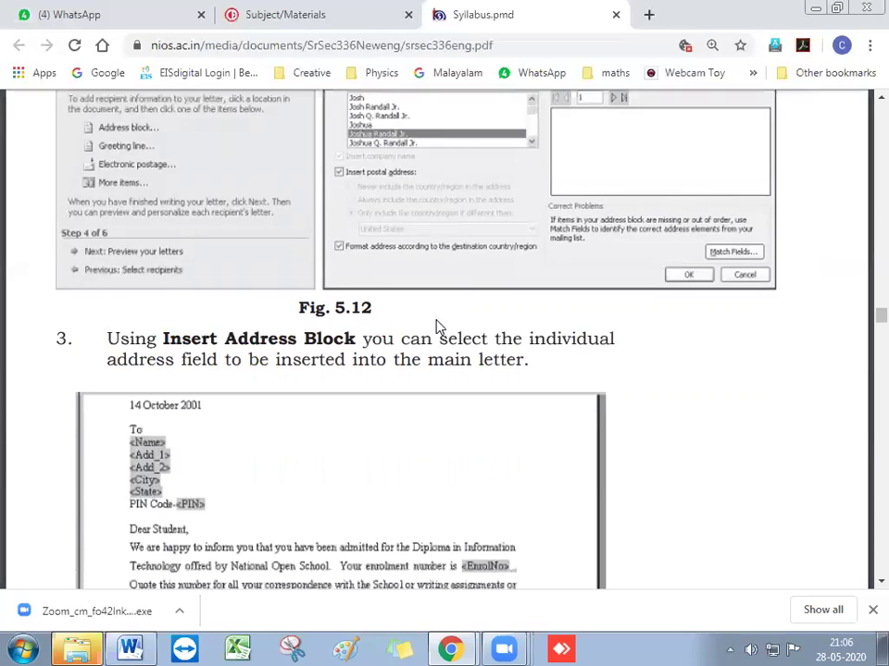
{"action": "scroll", "coordinate": [439, 327], "scroll_direction": "down", "scroll_amount": 1}
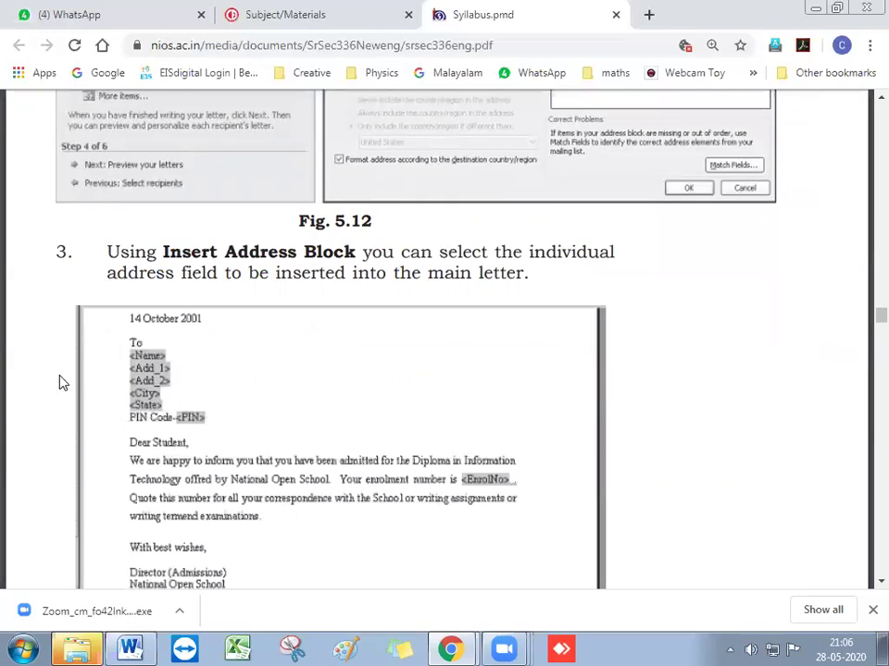
{"action": "scroll", "coordinate": [142, 357], "scroll_direction": "down", "scroll_amount": 1}
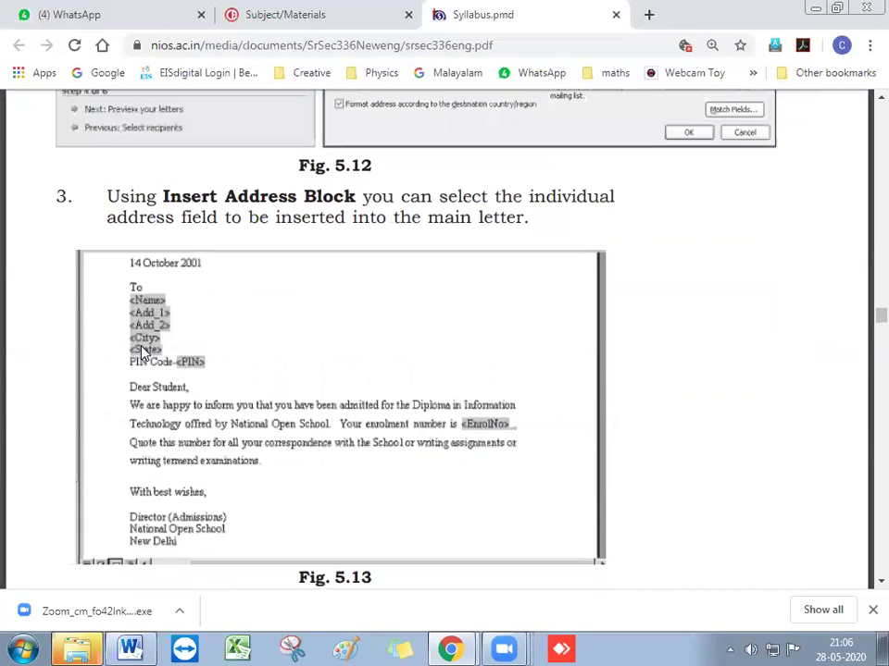
{"action": "scroll", "coordinate": [144, 352], "scroll_direction": "down", "scroll_amount": 1}
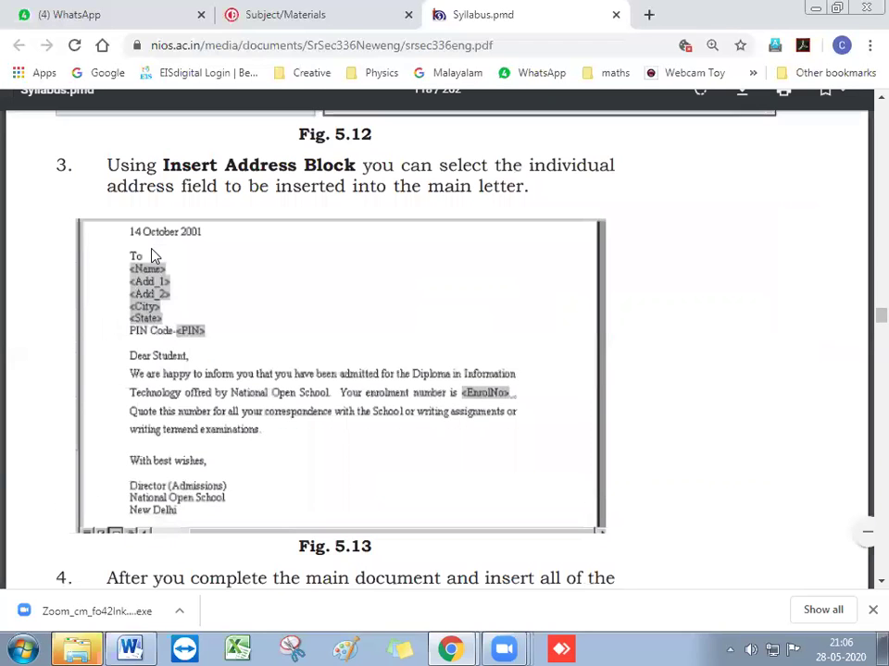
Step: Examine the merge fields in the Fig. 5.13 sample letter and read step 4 on saving the main document
{"action": "scroll", "coordinate": [157, 287], "scroll_direction": "up", "scroll_amount": 2}
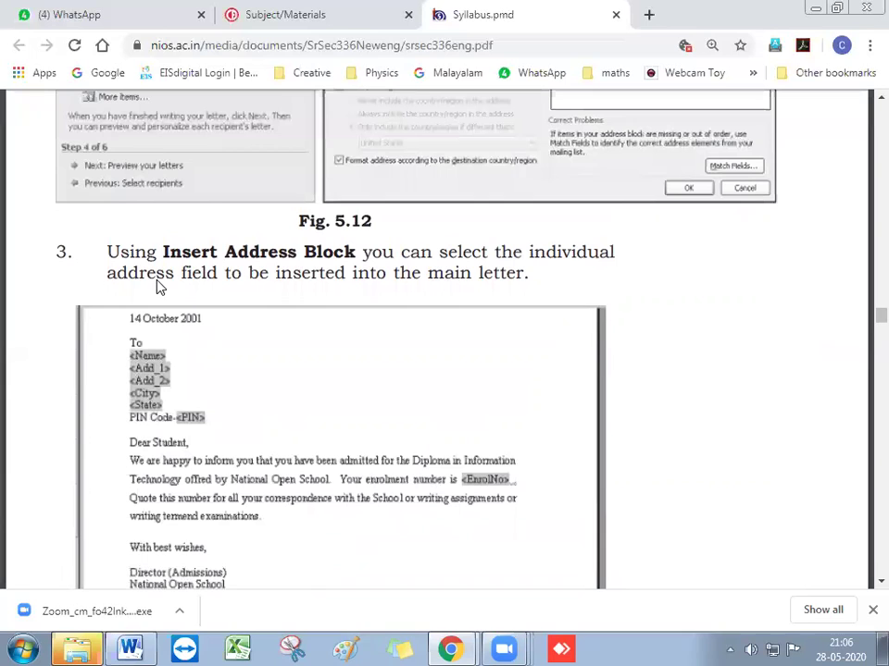
{"action": "scroll", "coordinate": [367, 323], "scroll_direction": "down", "scroll_amount": 2}
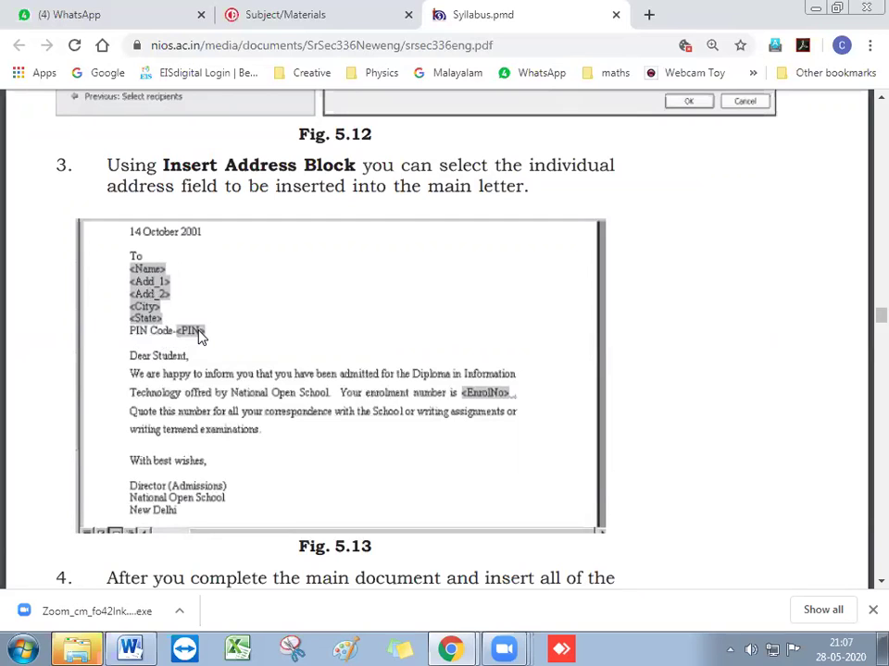
{"action": "scroll", "coordinate": [337, 383], "scroll_direction": "down", "scroll_amount": 1}
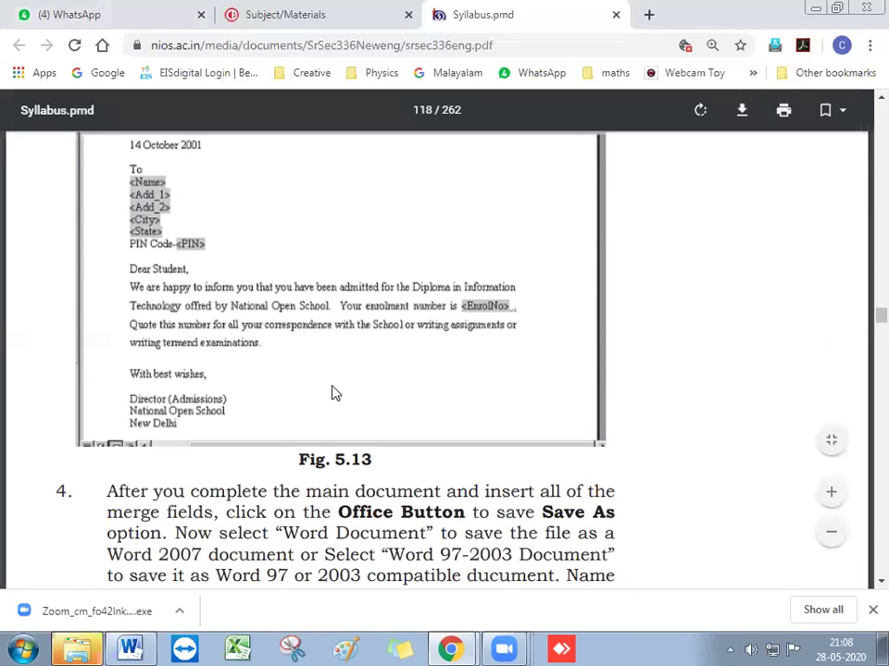
{"action": "scroll", "coordinate": [335, 393], "scroll_direction": "down", "scroll_amount": 1}
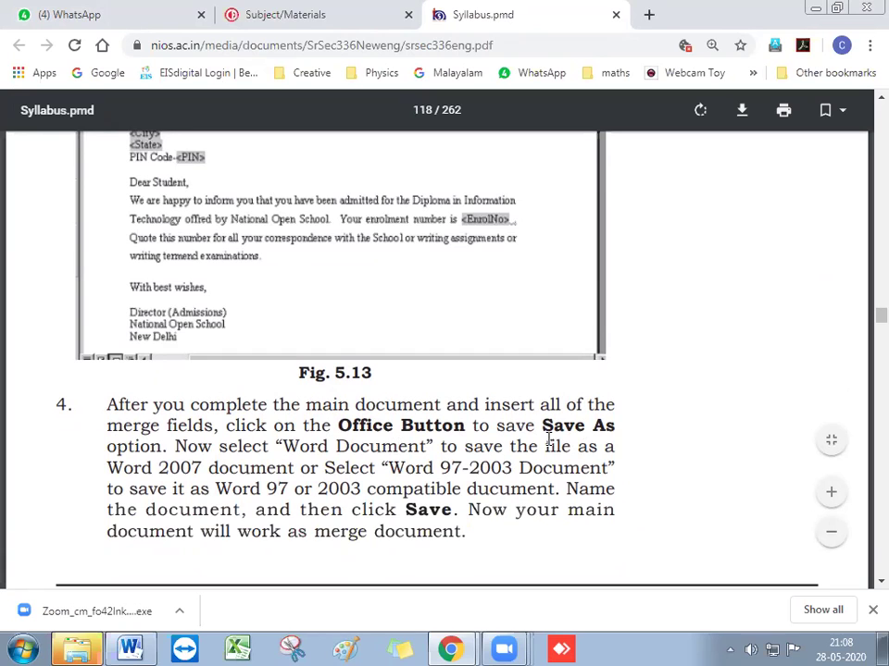
{"action": "scroll", "coordinate": [339, 446], "scroll_direction": "down", "scroll_amount": 1}
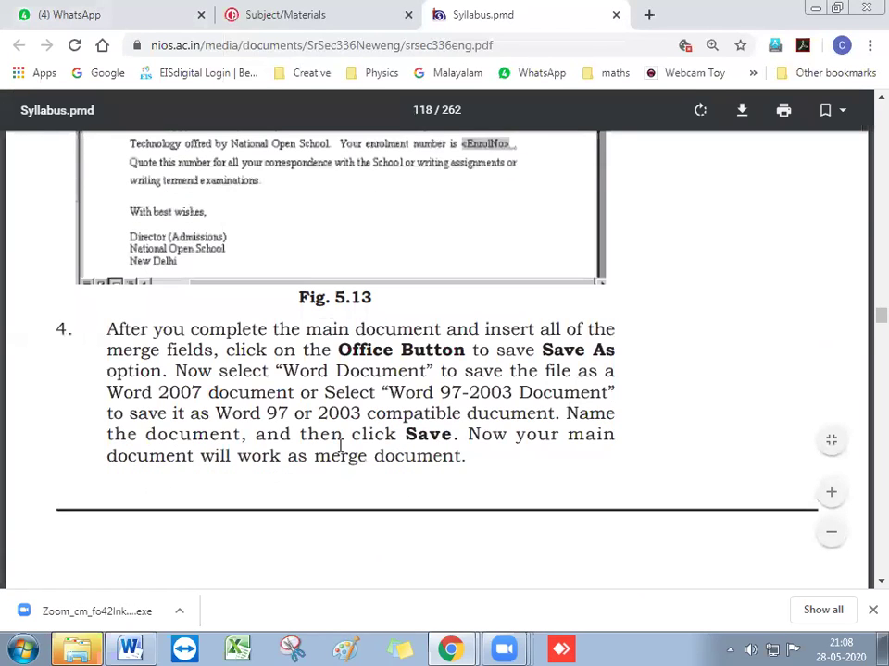
{"action": "scroll", "coordinate": [320, 453], "scroll_direction": "down", "scroll_amount": 1}
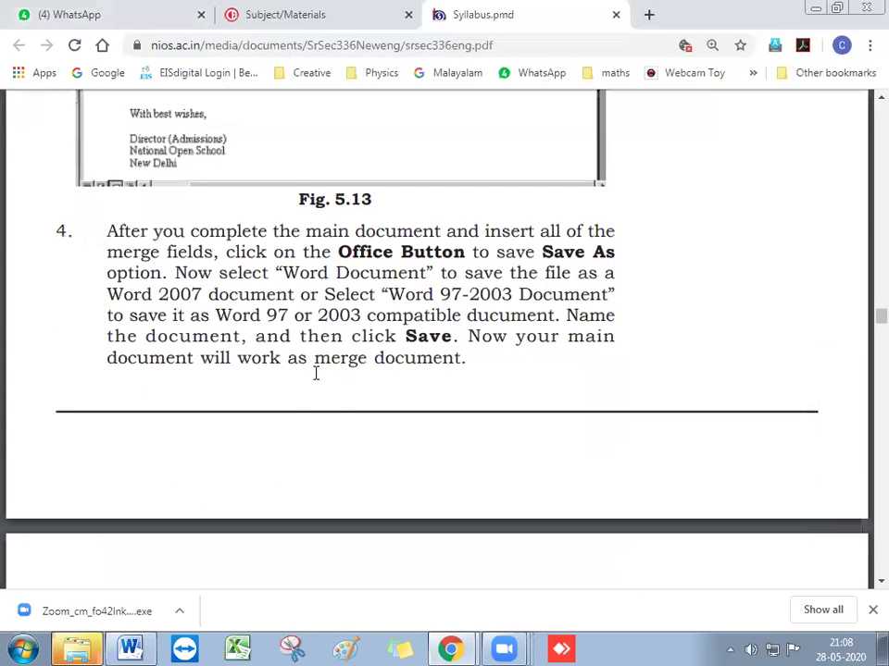
Step: Read section 5.4.5 "Merging the Data into the Main Document" and examine Figs. 5.14 and 5.15
{"action": "scroll", "coordinate": [315, 372], "scroll_direction": "down", "scroll_amount": 2}
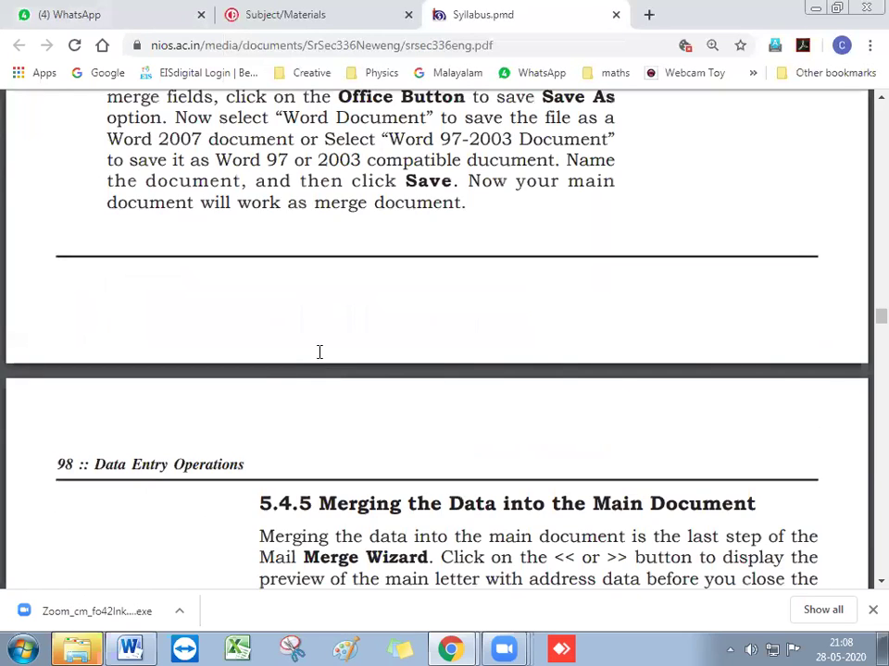
{"action": "scroll", "coordinate": [319, 353], "scroll_direction": "down", "scroll_amount": 2}
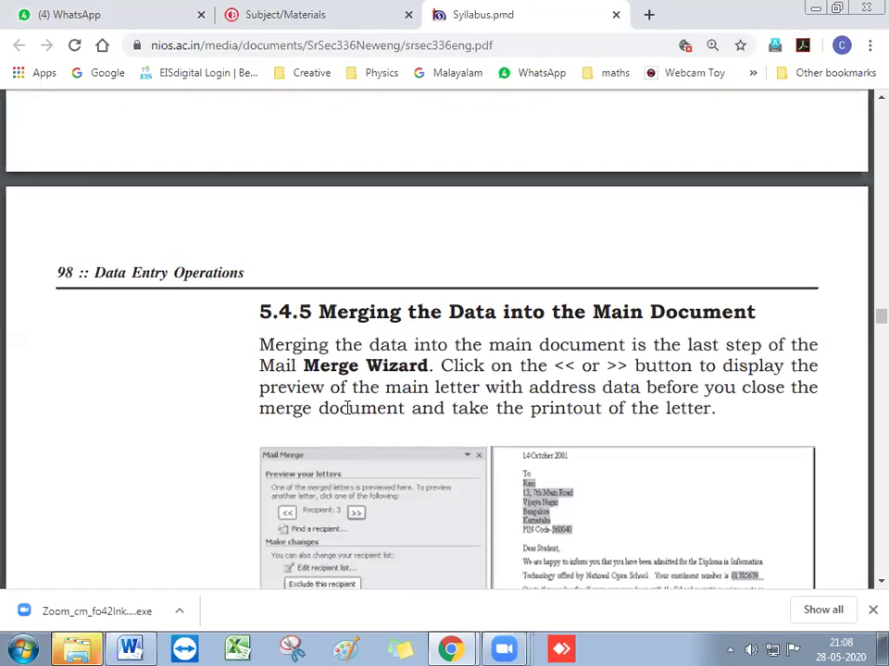
{"action": "scroll", "coordinate": [347, 408], "scroll_direction": "down", "scroll_amount": 2}
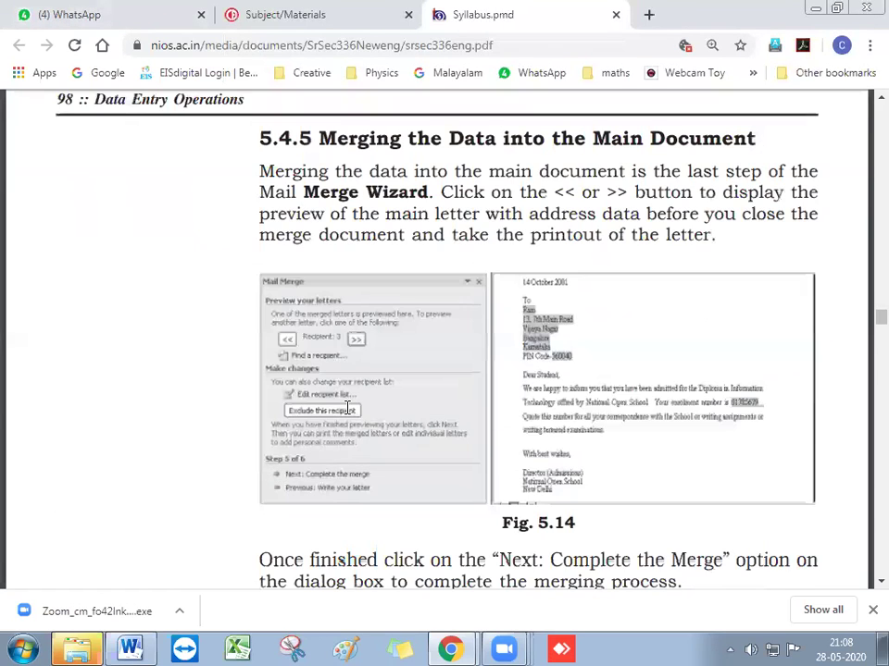
{"action": "scroll", "coordinate": [427, 381], "scroll_direction": "down", "scroll_amount": 5}
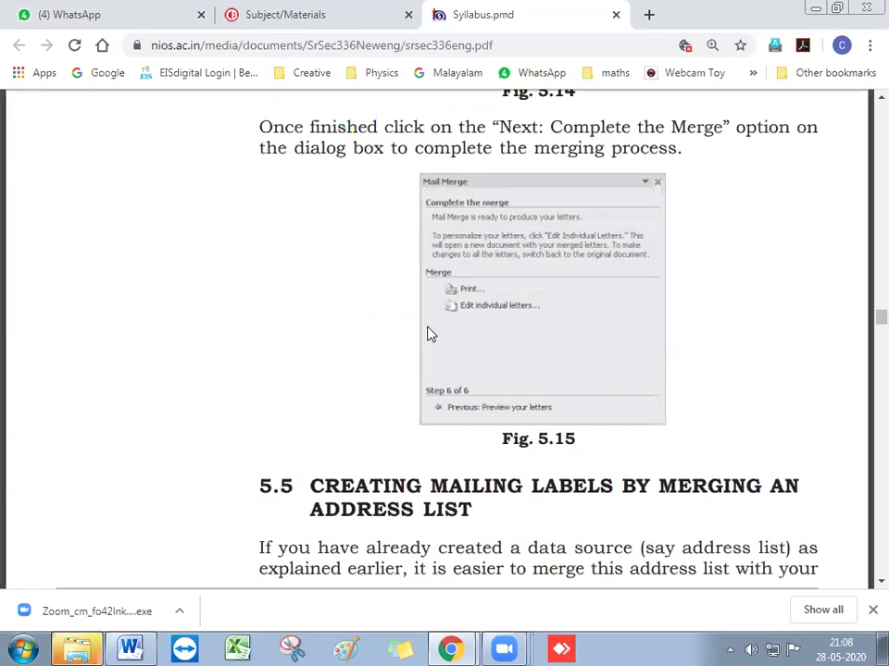
Step: Read the start of section 5.5 on creating mailing labels, covering step 1 and the label dialogs in Fig. 5.16
{"action": "scroll", "coordinate": [403, 361], "scroll_direction": "down", "scroll_amount": 3}
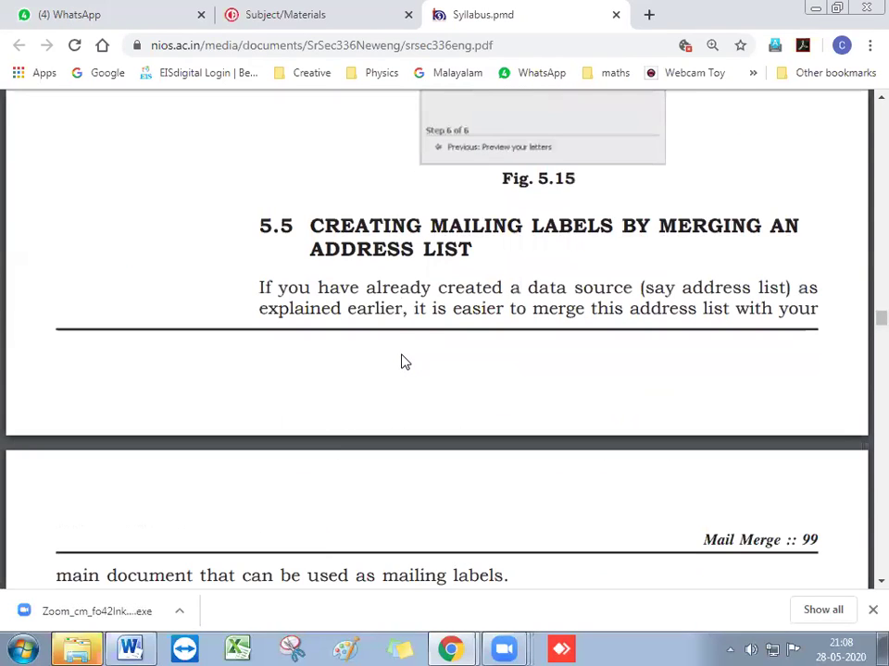
{"action": "scroll", "coordinate": [403, 361], "scroll_direction": "down", "scroll_amount": 1}
{"action": "scroll", "coordinate": [402, 361], "scroll_direction": "down", "scroll_amount": 1}
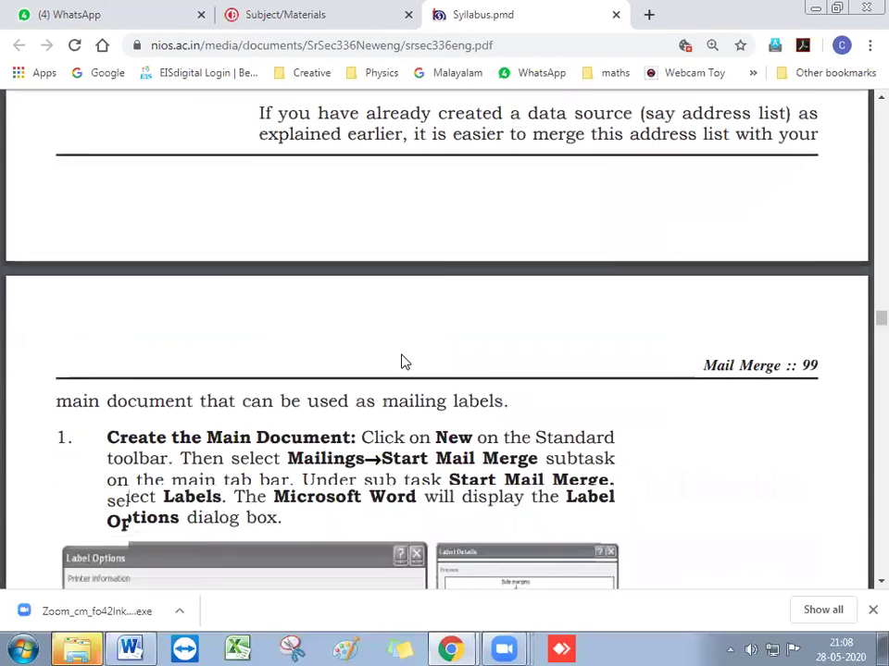
{"action": "scroll", "coordinate": [402, 361], "scroll_direction": "down", "scroll_amount": 1}
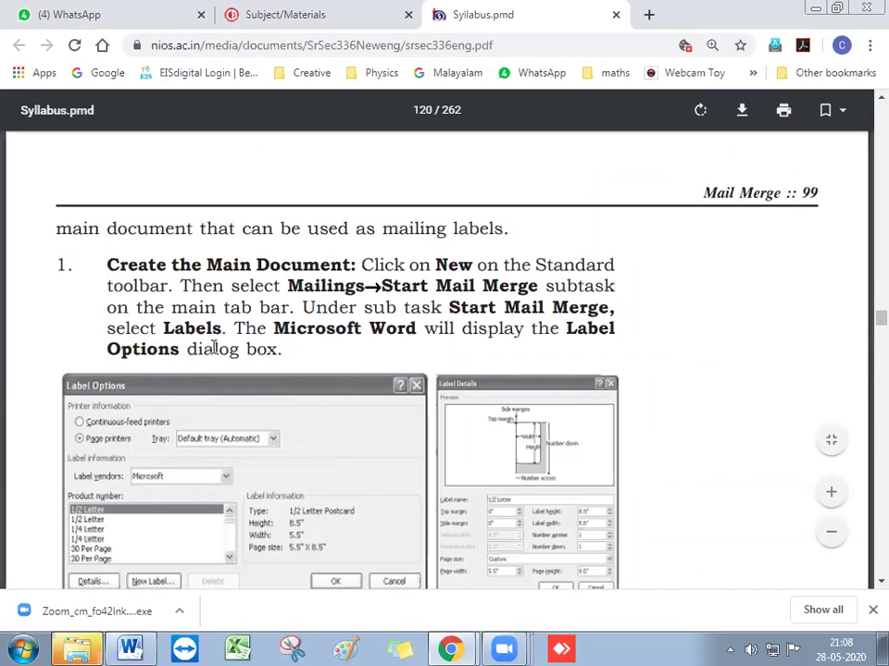
{"action": "scroll", "coordinate": [151, 380], "scroll_direction": "down", "scroll_amount": 1}
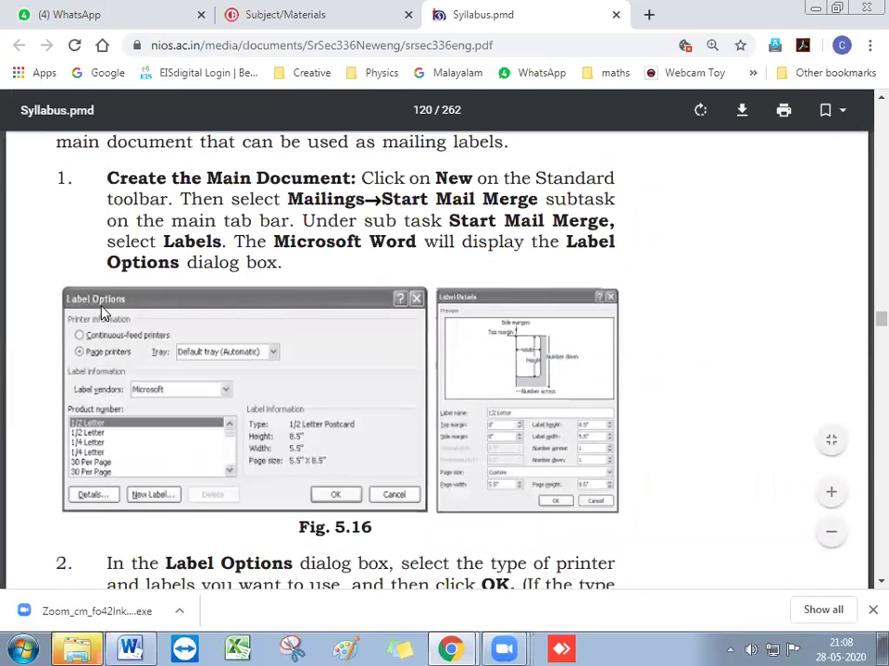
{"action": "scroll", "coordinate": [185, 352], "scroll_direction": "up", "scroll_amount": 1}
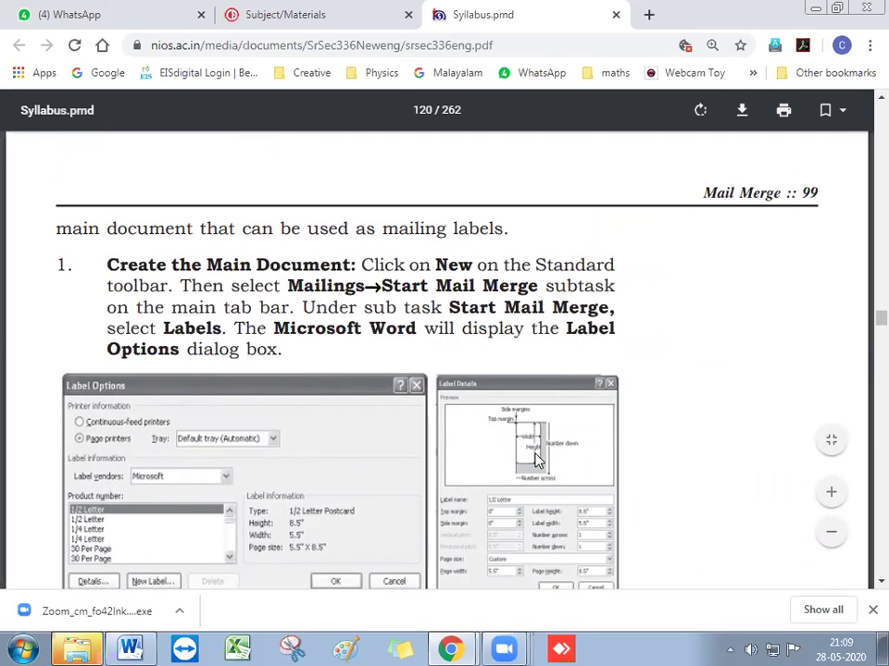
{"action": "scroll", "coordinate": [537, 458], "scroll_direction": "down", "scroll_amount": 2}
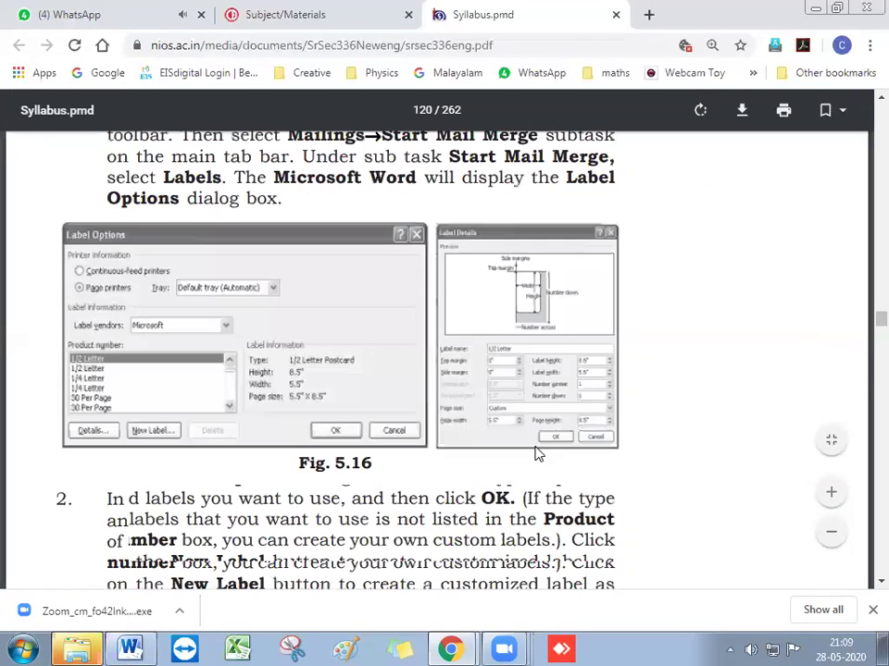
{"action": "scroll", "coordinate": [412, 361], "scroll_direction": "down", "scroll_amount": 1}
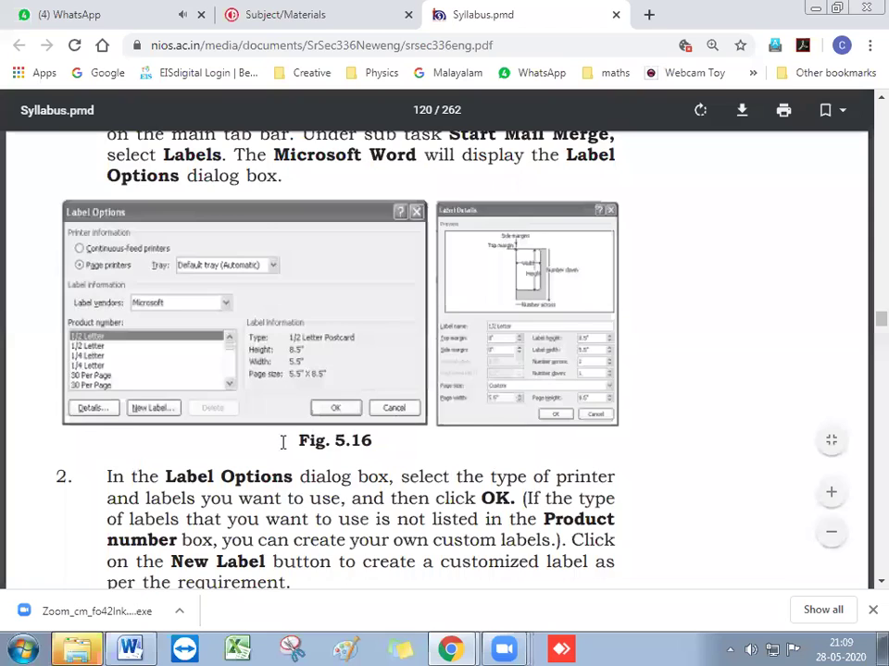
Step: Read steps 2 to 5 of the mailing labels section, on label options and opening the data source, through Fig. 5.17
{"action": "scroll", "coordinate": [283, 440], "scroll_direction": "down", "scroll_amount": 1}
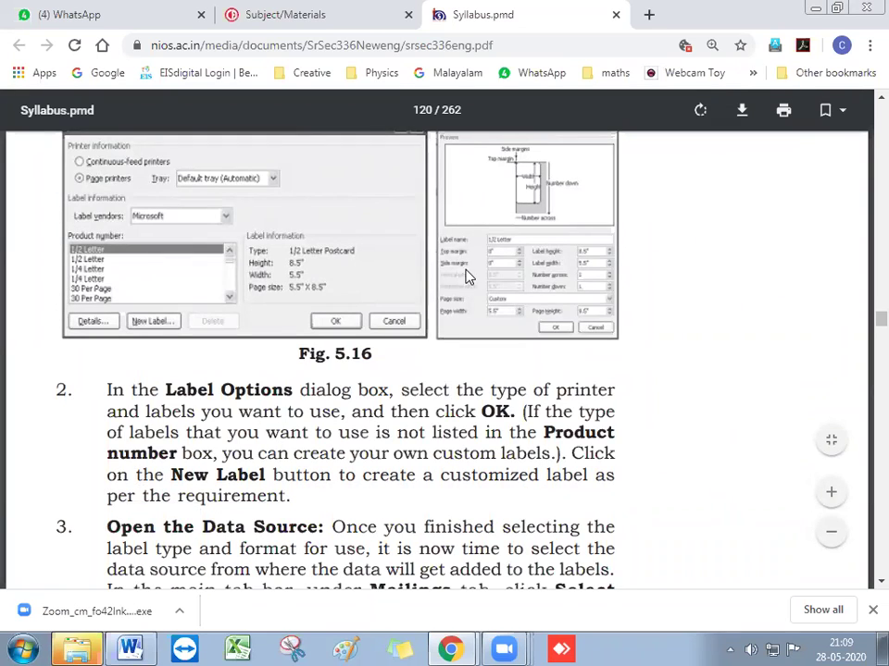
{"action": "scroll", "coordinate": [512, 270], "scroll_direction": "down", "scroll_amount": 1}
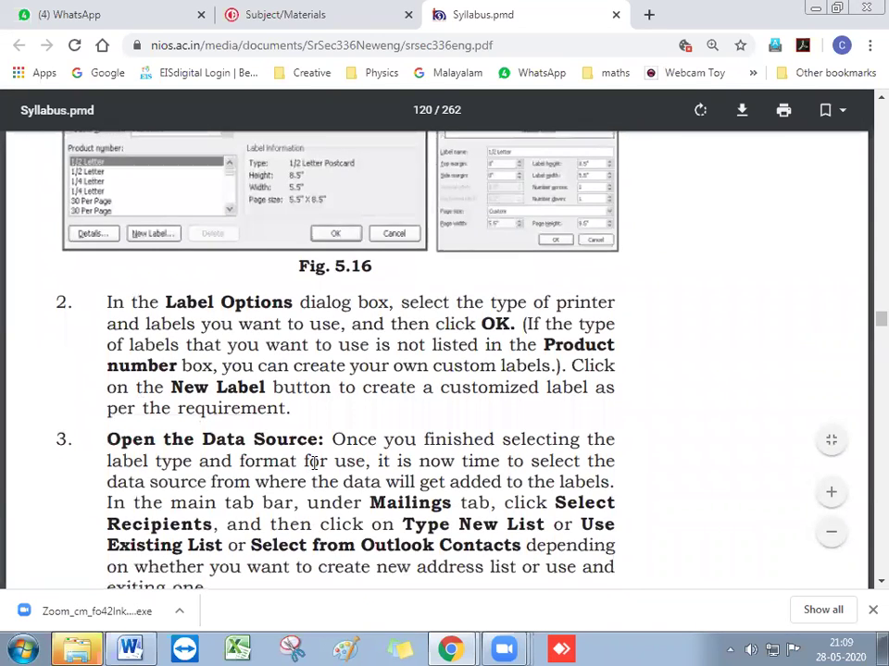
{"action": "scroll", "coordinate": [314, 463], "scroll_direction": "down", "scroll_amount": 2}
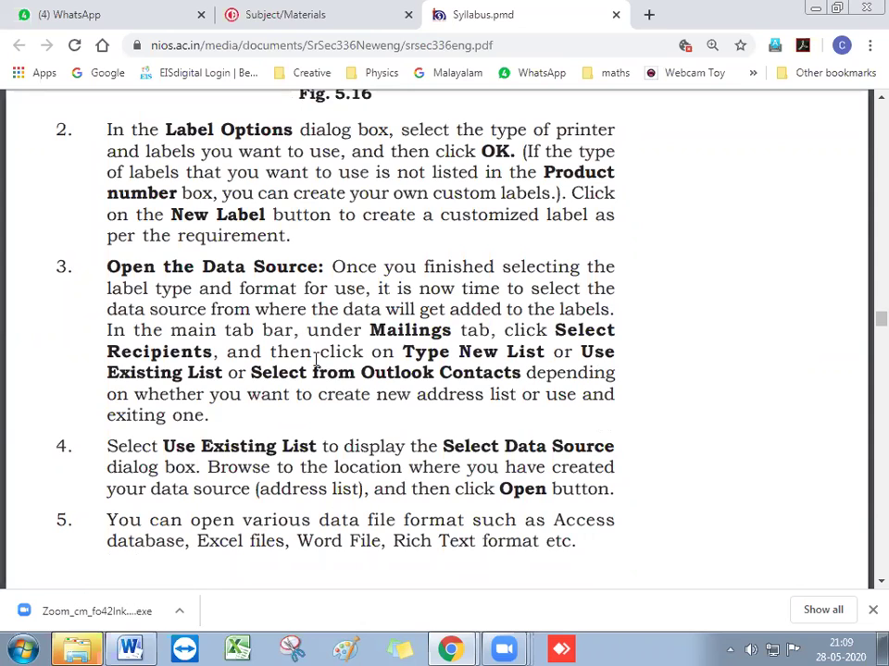
{"action": "scroll", "coordinate": [315, 359], "scroll_direction": "down", "scroll_amount": 1}
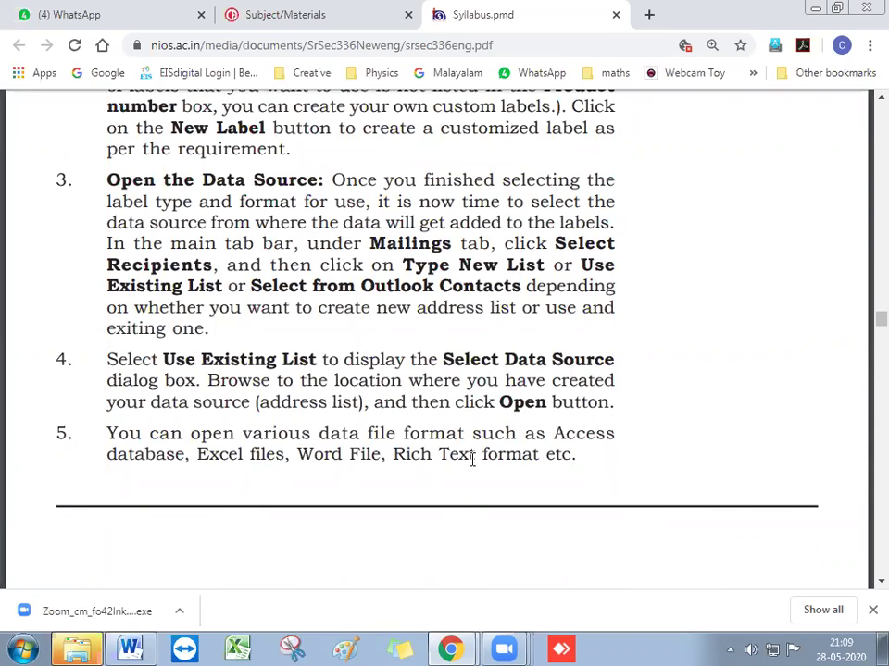
{"action": "scroll", "coordinate": [443, 460], "scroll_direction": "down", "scroll_amount": 3}
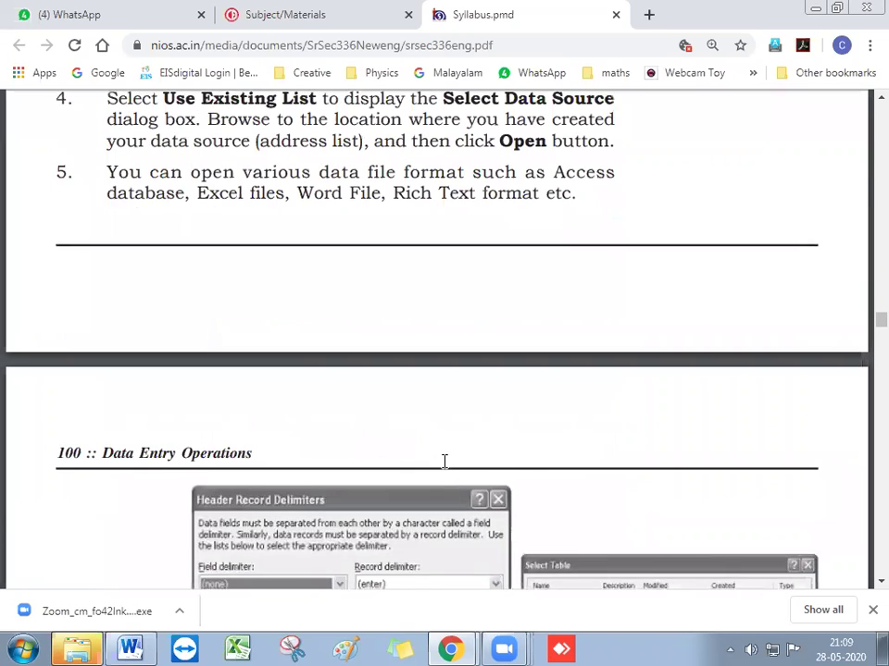
{"action": "scroll", "coordinate": [444, 461], "scroll_direction": "down", "scroll_amount": 2}
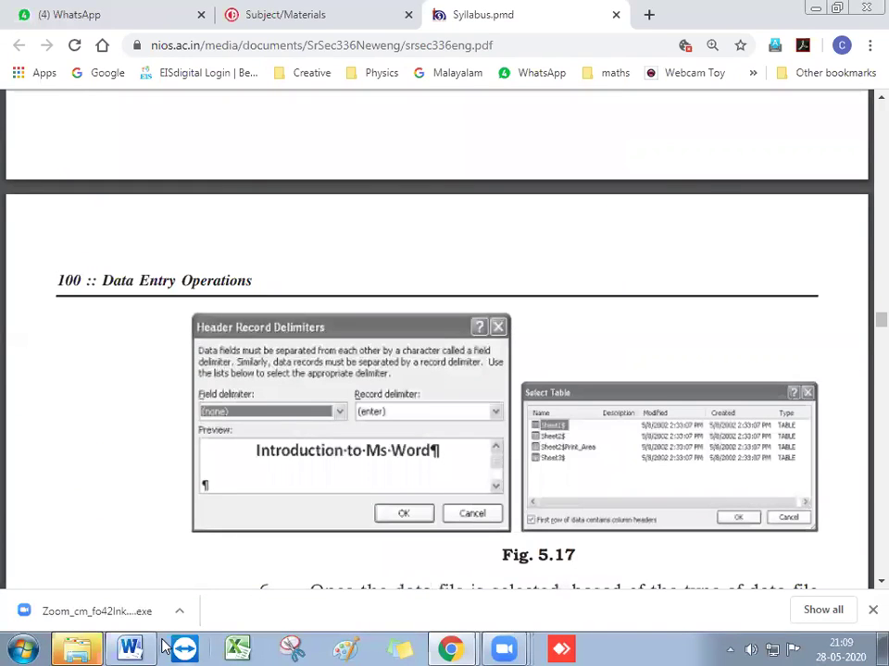
Step: Switch to Word, dismiss the empty New Address List dialog and view the mail merge recipients from ab.mdb
{"action": "left_click", "coordinate": [130, 648]}
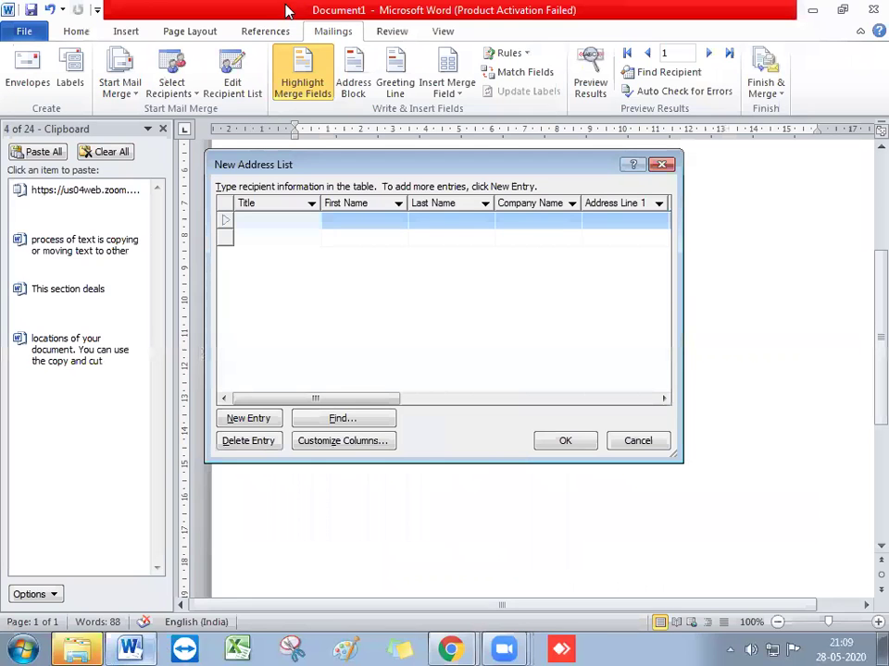
{"action": "left_click", "coordinate": [237, 94]}
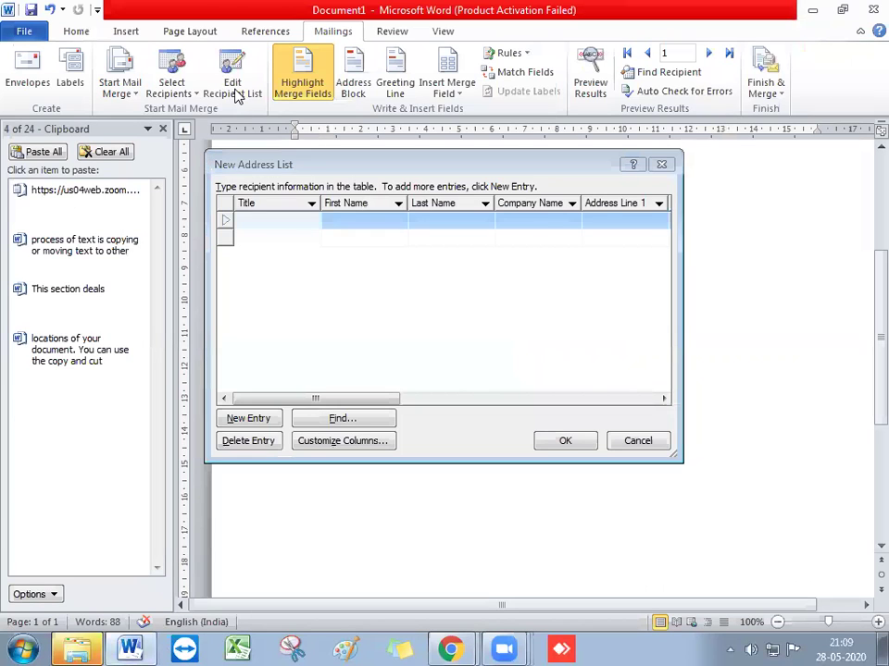
{"action": "left_click", "coordinate": [662, 165]}
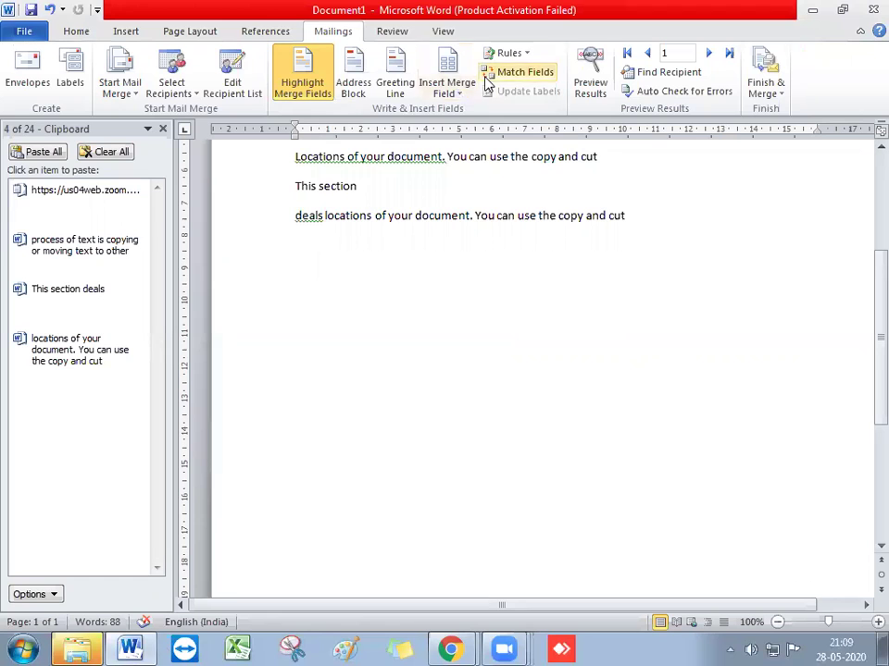
{"action": "left_click", "coordinate": [231, 76]}
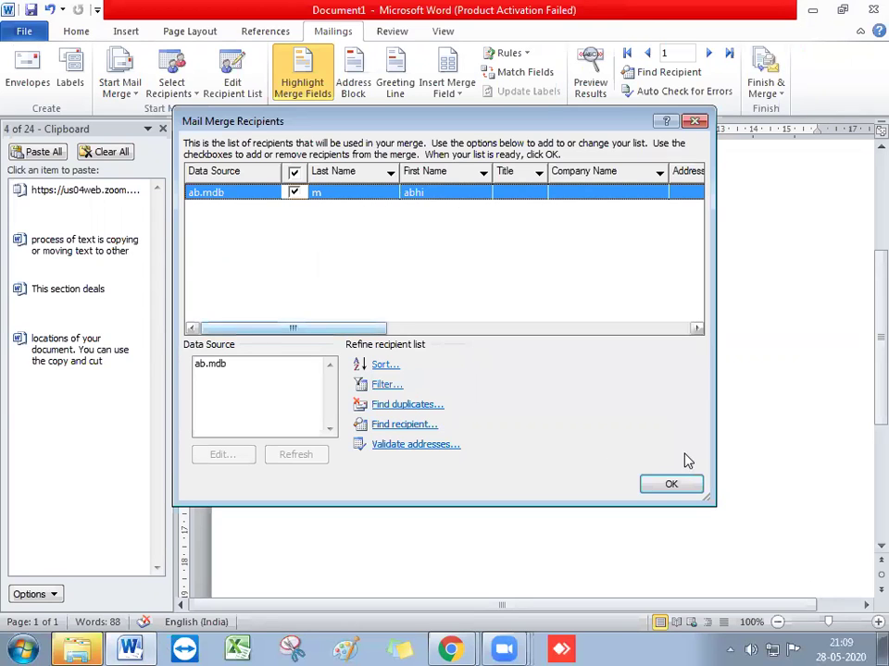
{"action": "left_click", "coordinate": [671, 483]}
Step: Insert a paragraph break after the full stop at the very beginning of the document
{"action": "scroll", "coordinate": [474, 307], "scroll_direction": "up", "scroll_amount": 2}
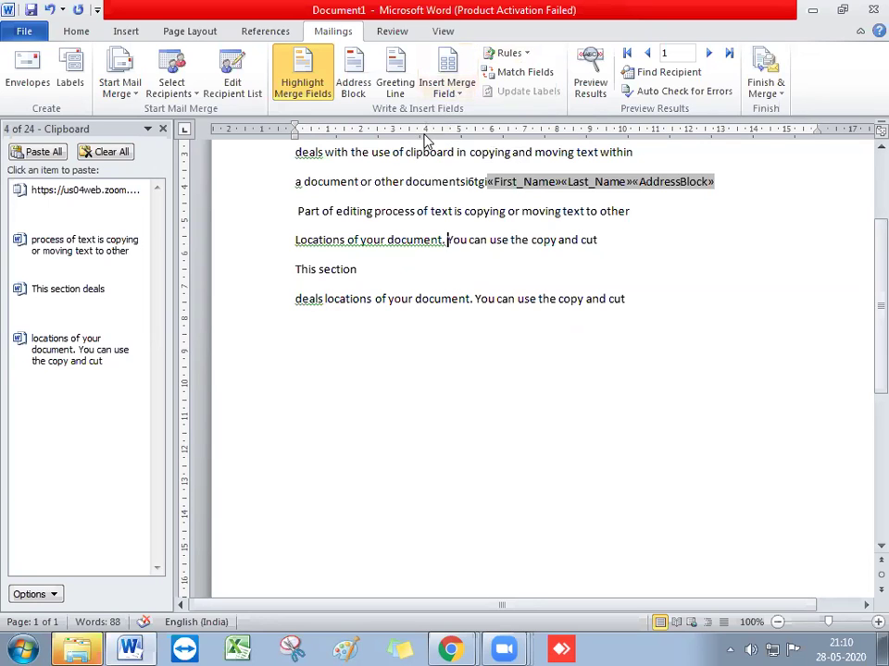
{"action": "scroll", "coordinate": [446, 149], "scroll_direction": "up", "scroll_amount": 3}
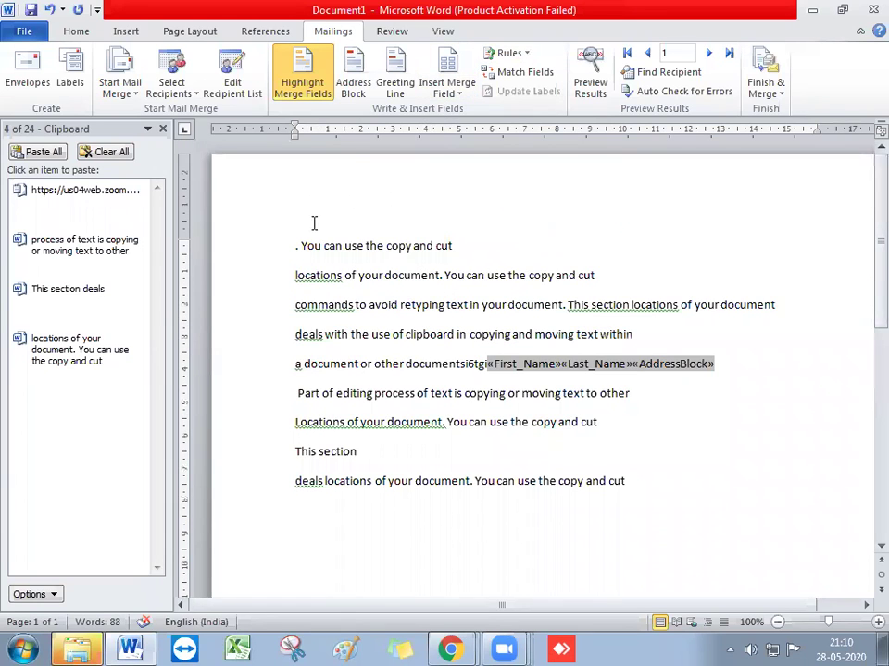
{"action": "left_click", "coordinate": [300, 241]}
{"action": "key", "text": "Return"}
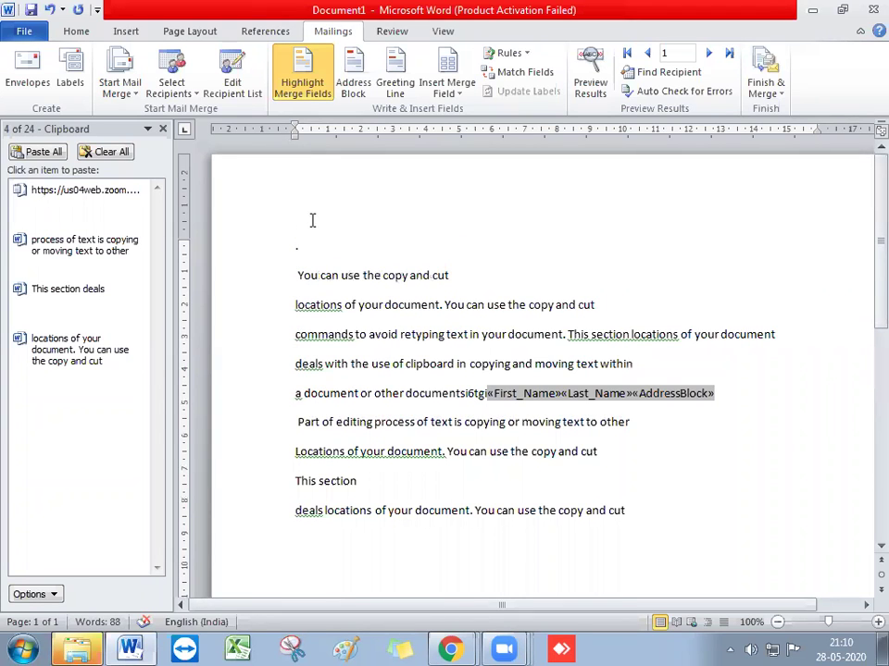
Step: Review the Mail Merge Recipients list again and close it without changing any entries
{"action": "left_click", "coordinate": [227, 93]}
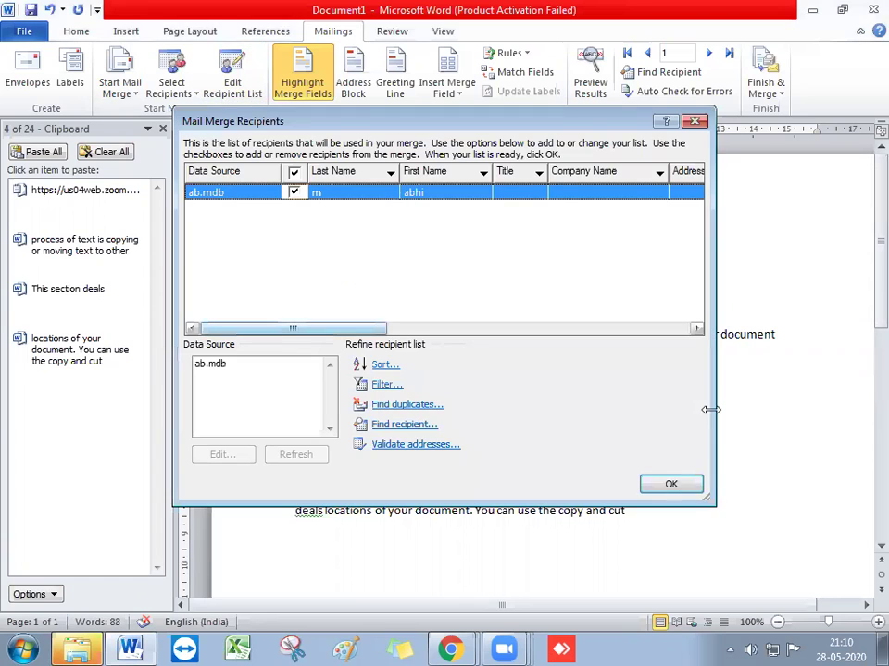
{"action": "left_click", "coordinate": [659, 482]}
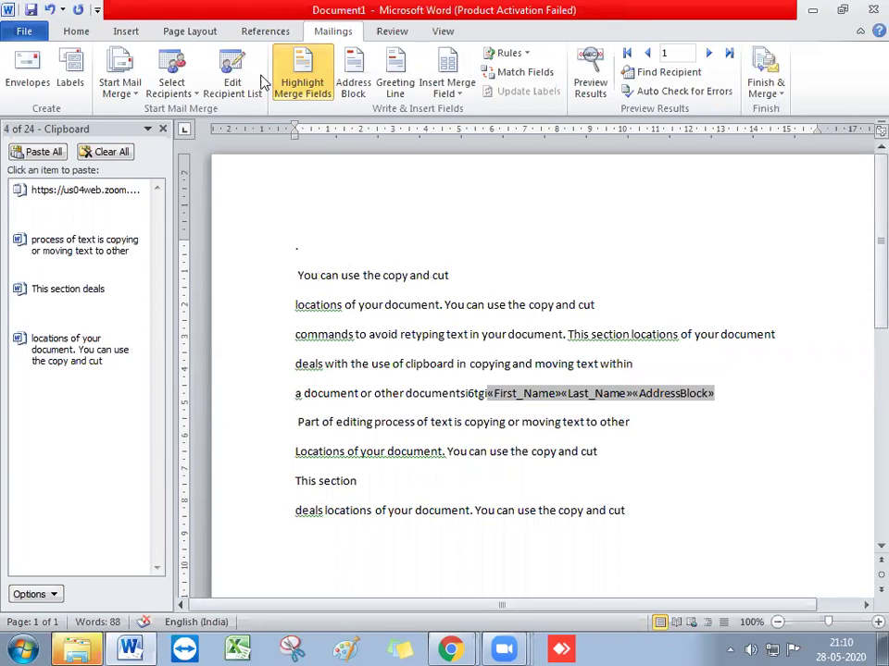
{"action": "left_click", "coordinate": [232, 85]}
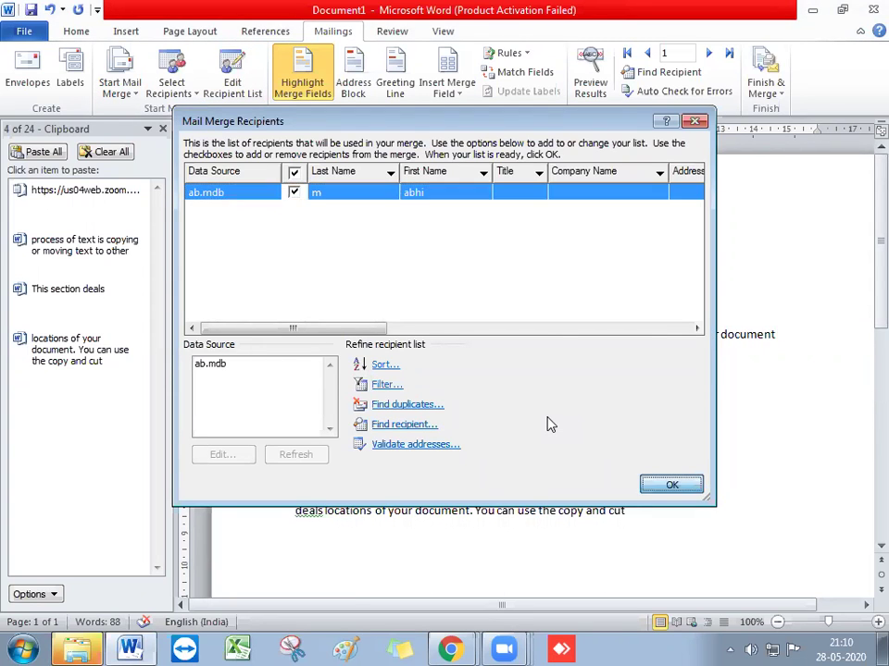
{"action": "key", "text": "Return"}
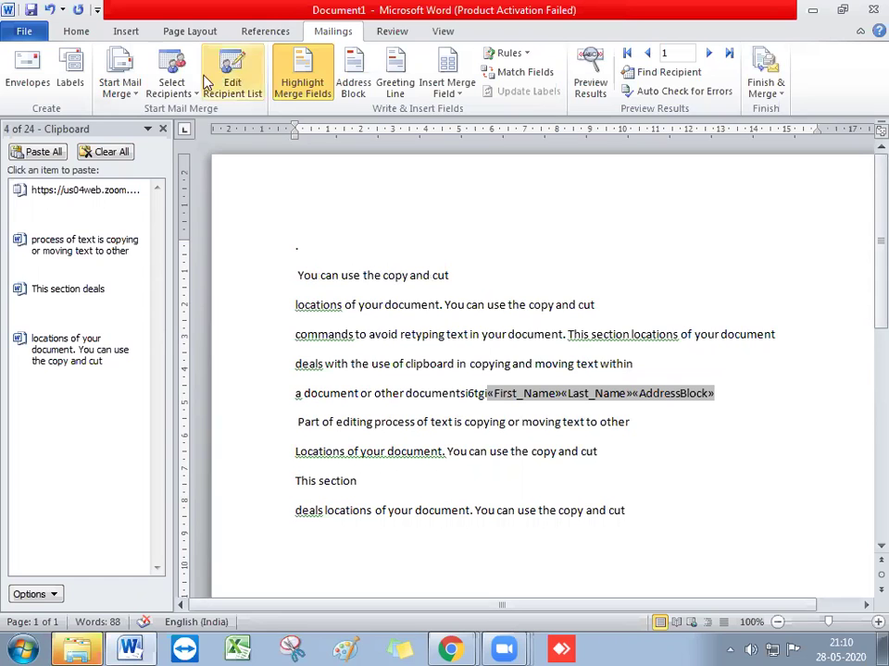
Step: View the data source browser for an existing list and highlight ab.mdb in the Mail Merge Recipients list, closing both dialogs without changes
{"action": "left_click", "coordinate": [172, 88]}
{"action": "left_click", "coordinate": [243, 131]}
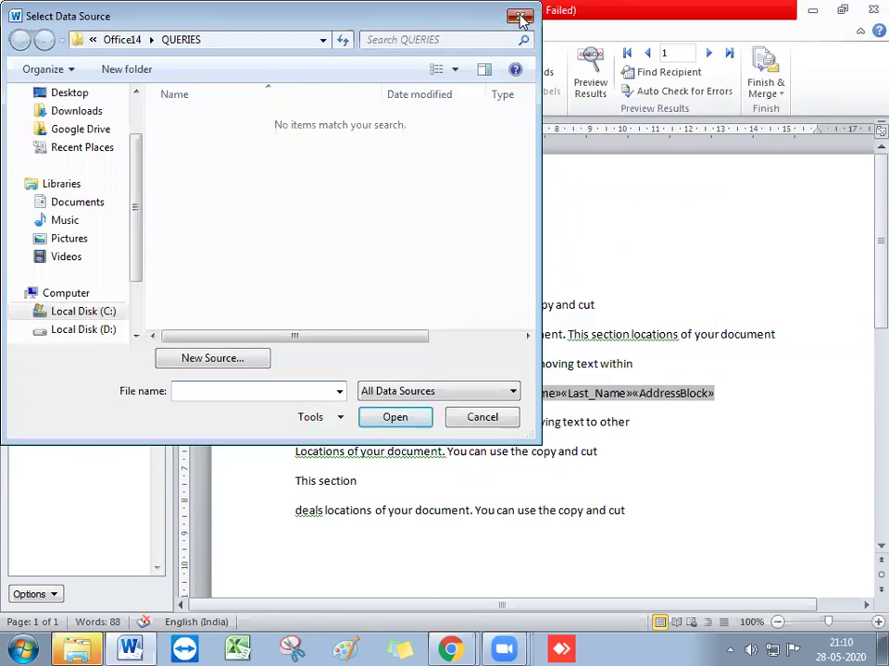
{"action": "left_click", "coordinate": [519, 16]}
{"action": "left_click", "coordinate": [263, 98]}
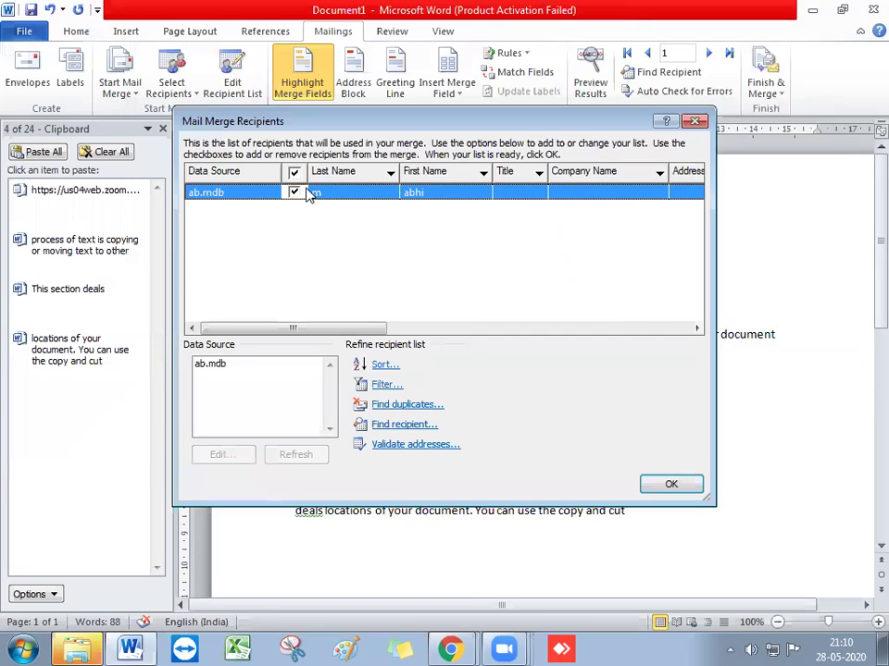
{"action": "left_click", "coordinate": [223, 364]}
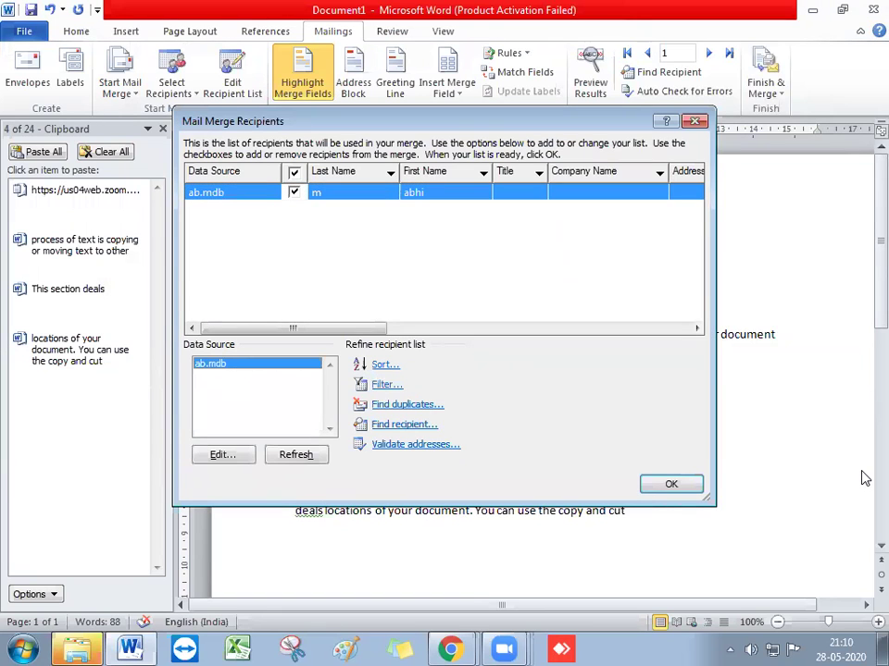
{"action": "key", "text": "Return"}
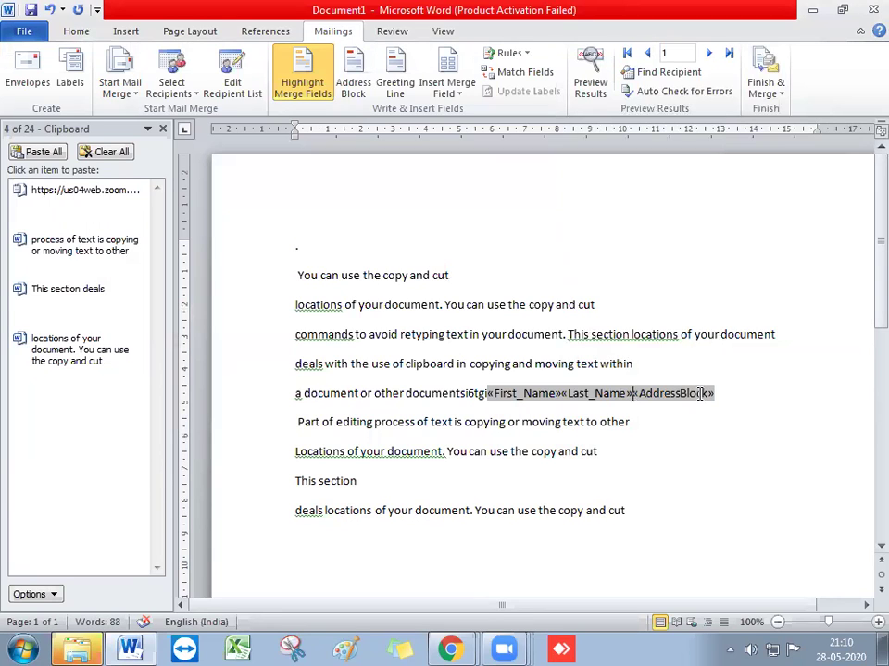
Step: Move the First_Name, Last_Name and AddressBlock merge fields to the document's first line, after the full stop
{"action": "left_click_drag", "start_coordinate": [731, 396], "coordinate": [330, 247]}
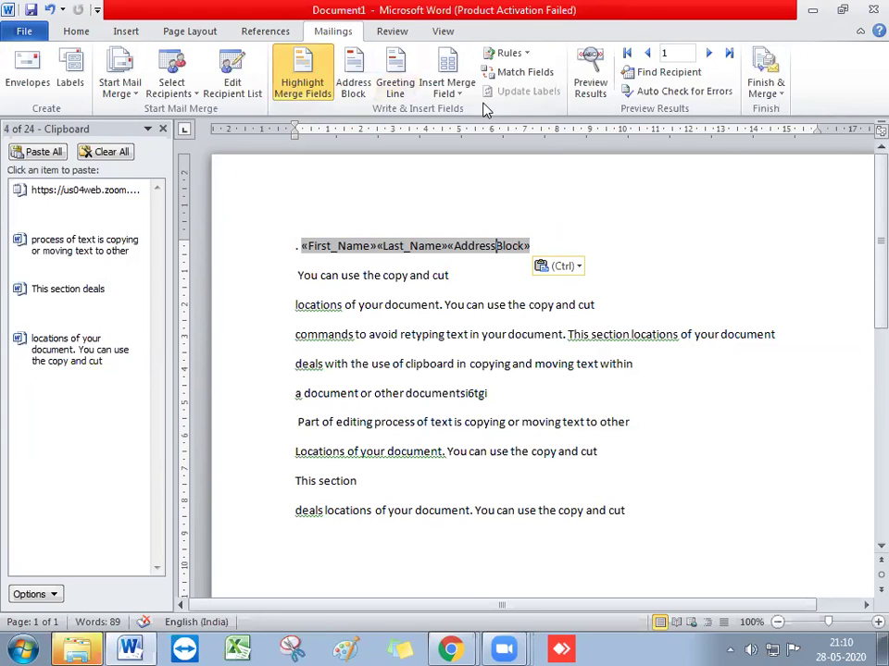
Step: Look through the merge fields available for insertion, from Title to Email_Address, and close the list
{"action": "left_click", "coordinate": [452, 93]}
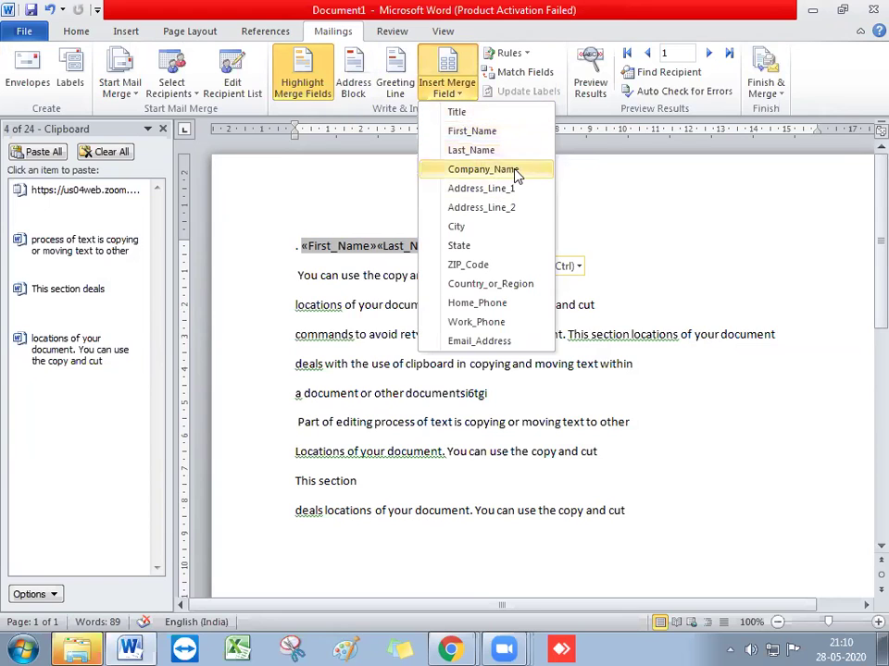
{"action": "left_click", "coordinate": [502, 271]}
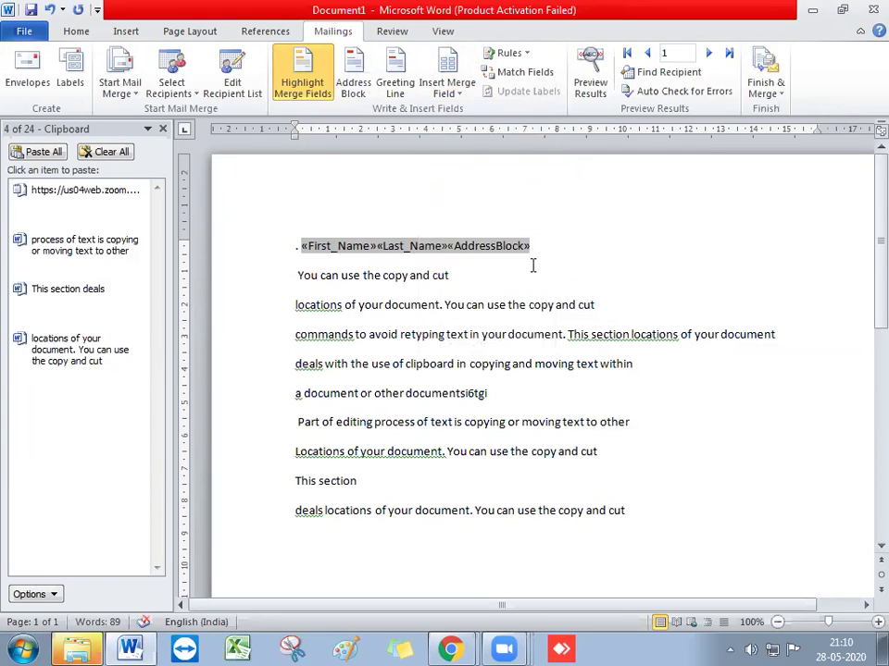
{"action": "left_click", "coordinate": [447, 88]}
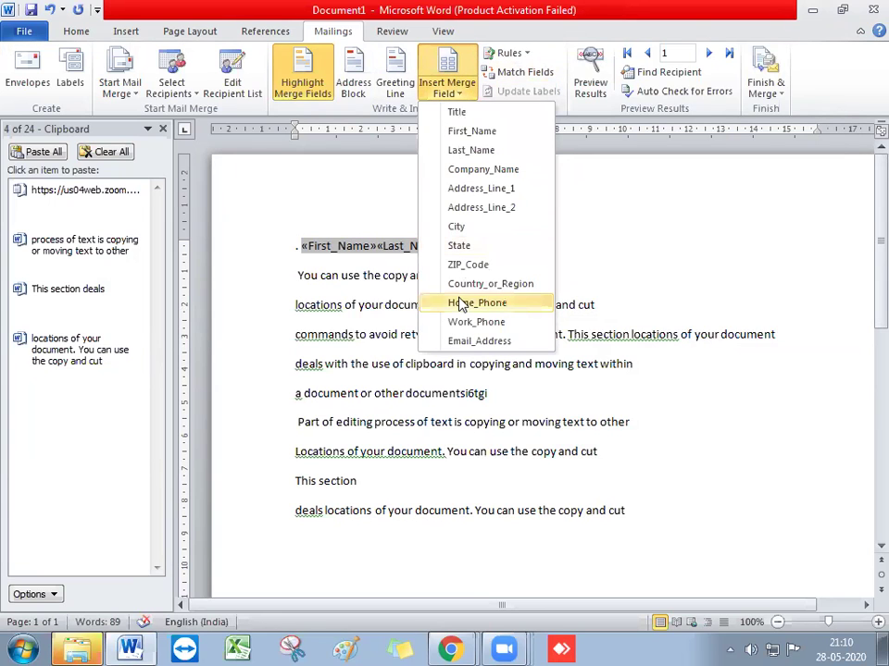
{"action": "key", "text": "Escape"}
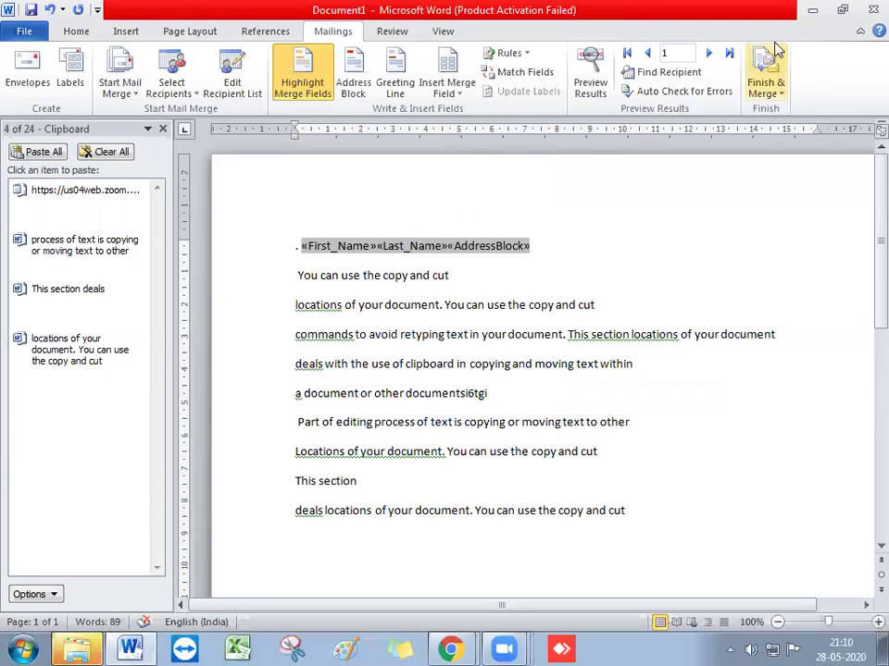
Step: Switch to the textbook PDF in Chrome and read steps 6 to 12 of the mailing labels section, including Fig. 5.18 and 5.19
{"action": "left_click", "coordinate": [812, 9]}
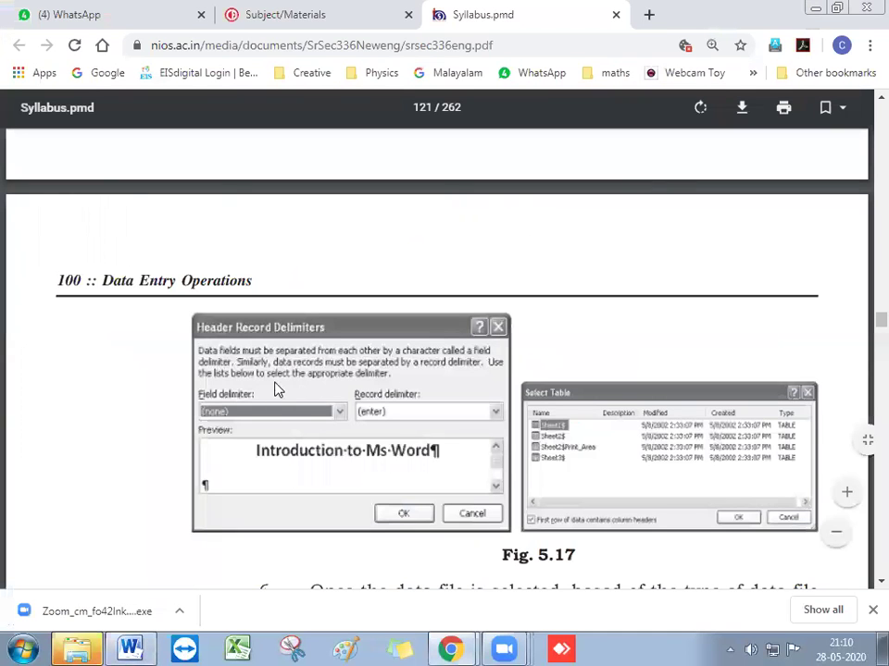
{"action": "scroll", "coordinate": [274, 389], "scroll_direction": "down", "scroll_amount": 2}
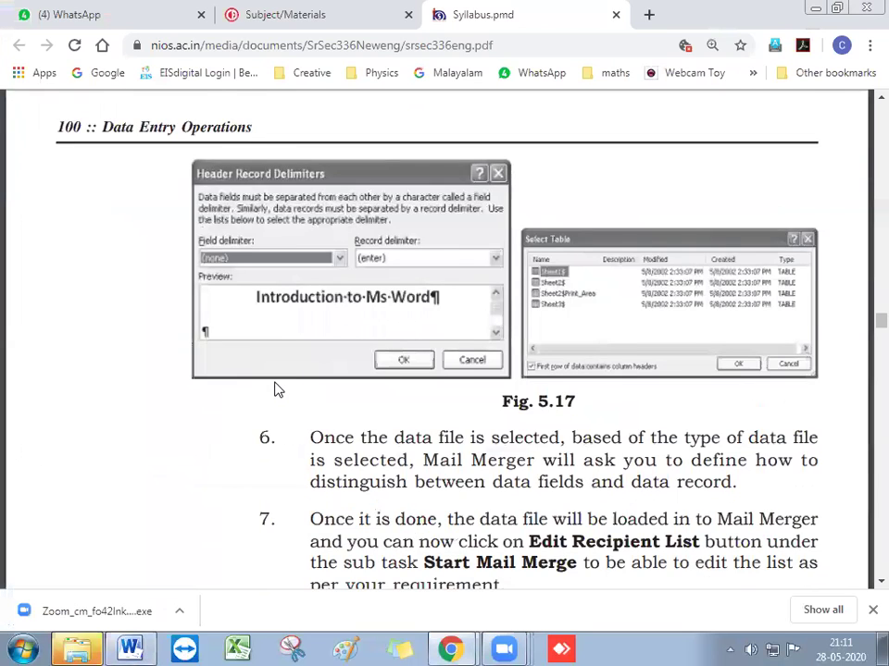
{"action": "scroll", "coordinate": [276, 389], "scroll_direction": "down", "scroll_amount": 2}
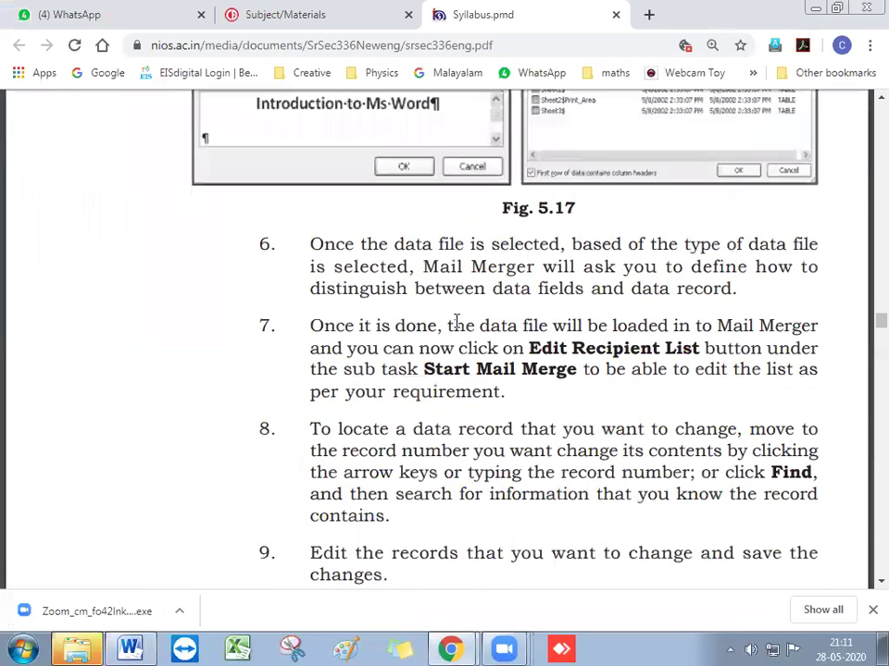
{"action": "scroll", "coordinate": [456, 321], "scroll_direction": "down", "scroll_amount": 4}
{"action": "scroll", "coordinate": [457, 319], "scroll_direction": "down", "scroll_amount": 1}
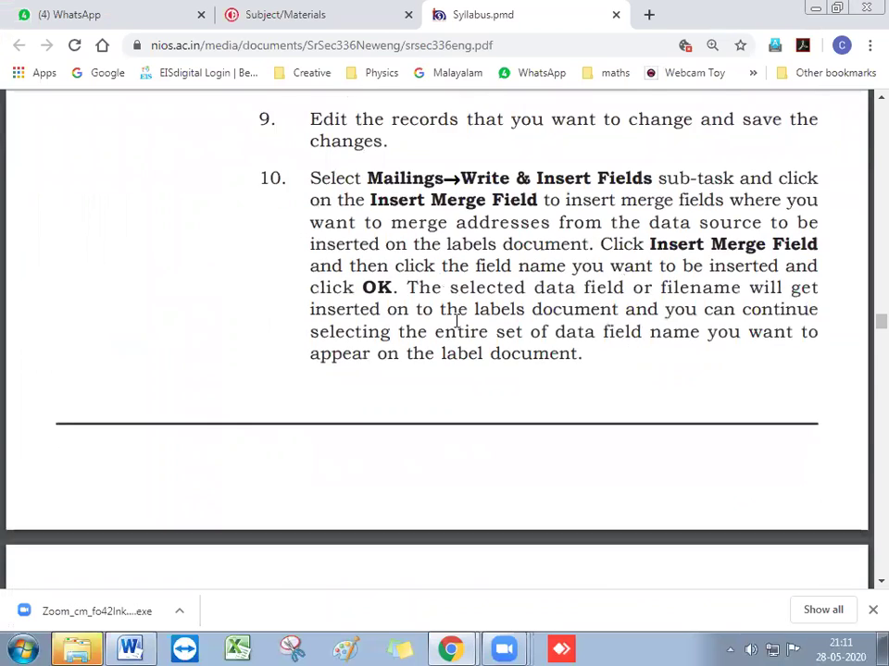
{"action": "scroll", "coordinate": [472, 319], "scroll_direction": "down", "scroll_amount": 3}
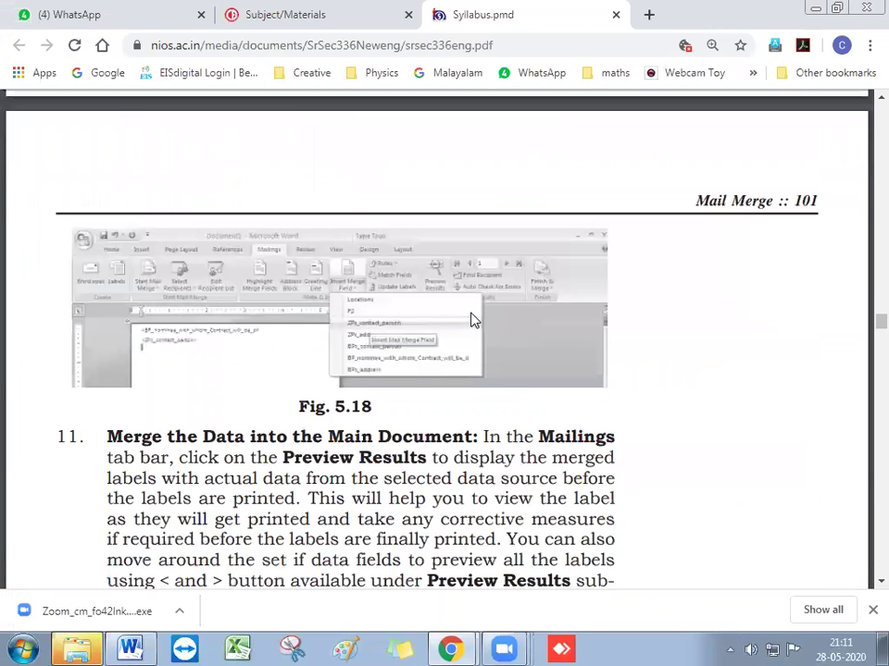
{"action": "scroll", "coordinate": [472, 320], "scroll_direction": "down", "scroll_amount": 3}
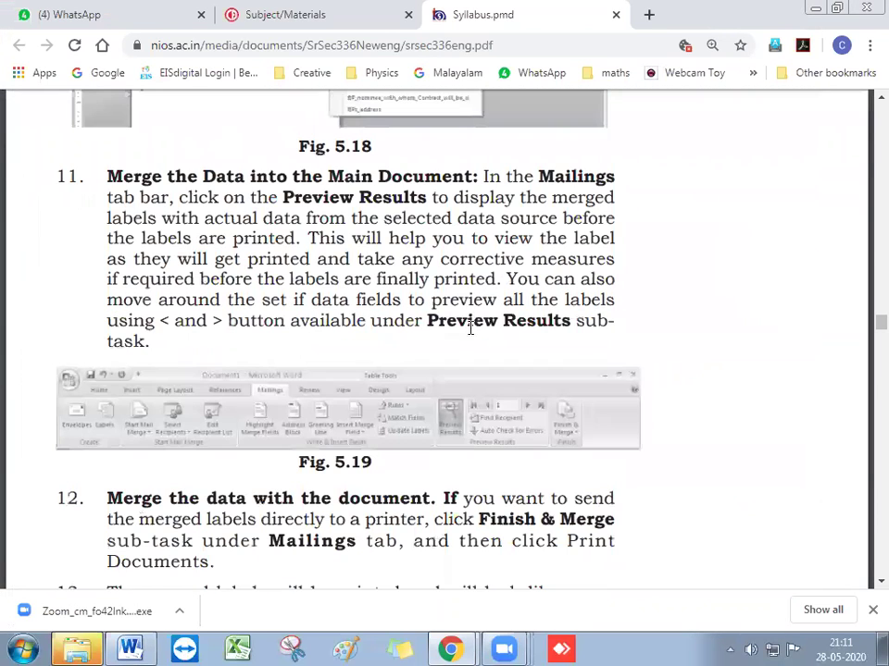
Step: Read the introduction and steps 1 to 3 of section 5.6, on creating envelopes by merging an address list, through Fig. 5.22
{"action": "scroll", "coordinate": [472, 330], "scroll_direction": "down", "scroll_amount": 9}
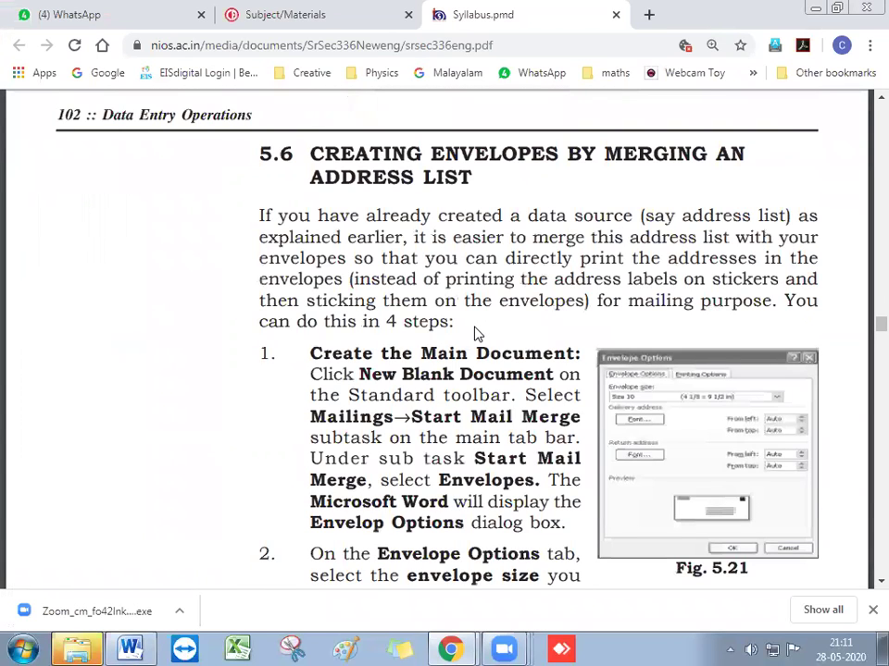
{"action": "scroll", "coordinate": [474, 333], "scroll_direction": "up", "scroll_amount": 1}
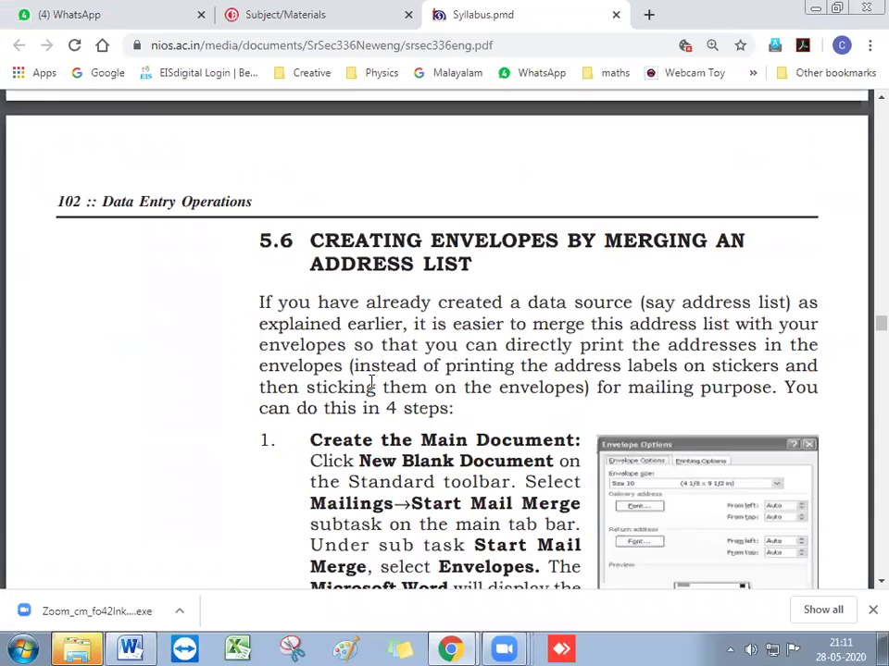
{"action": "scroll", "coordinate": [372, 382], "scroll_direction": "down", "scroll_amount": 1}
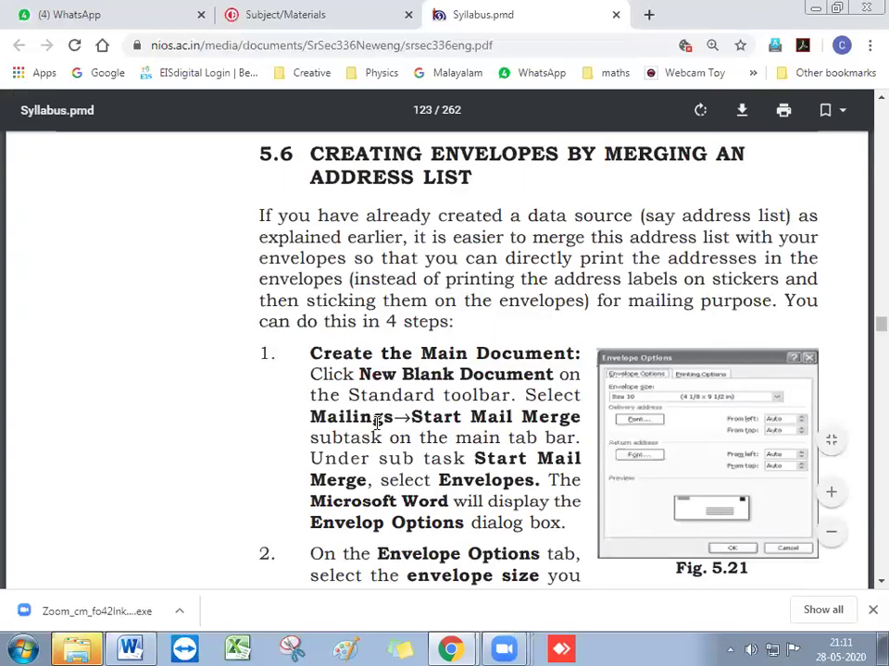
{"action": "scroll", "coordinate": [377, 423], "scroll_direction": "down", "scroll_amount": 1}
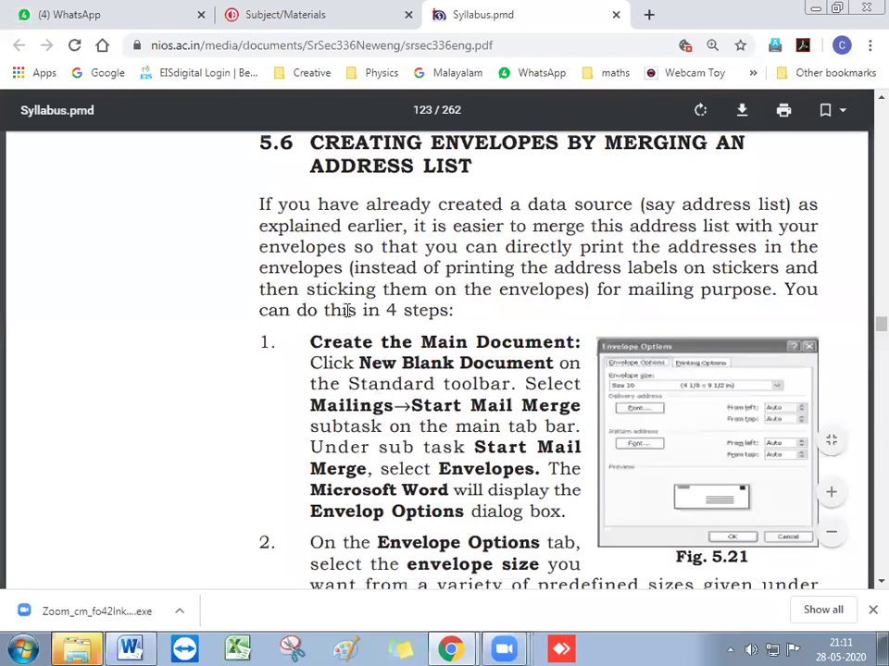
{"action": "scroll", "coordinate": [583, 276], "scroll_direction": "down", "scroll_amount": 2}
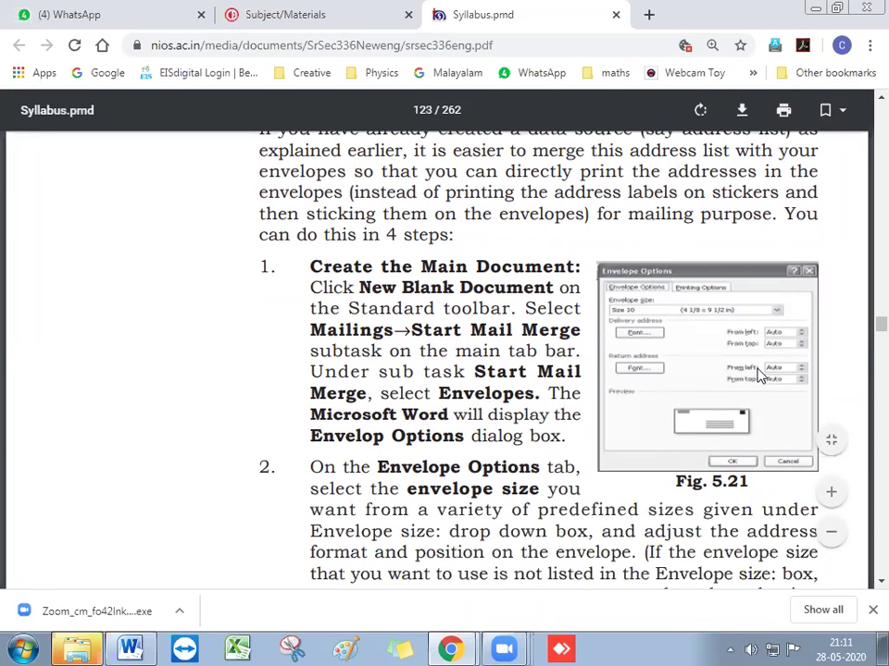
{"action": "scroll", "coordinate": [518, 444], "scroll_direction": "down", "scroll_amount": 3}
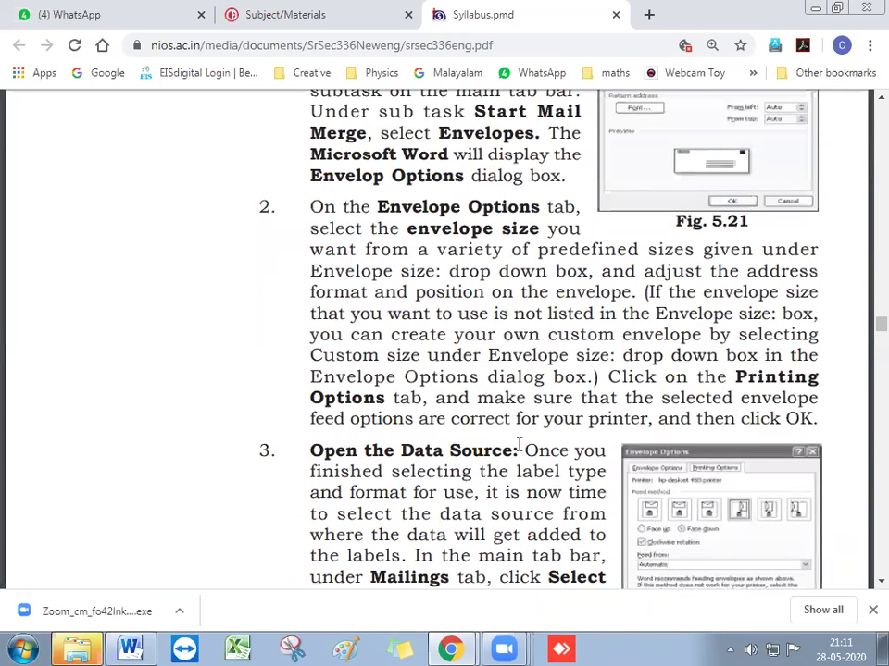
{"action": "scroll", "coordinate": [518, 444], "scroll_direction": "down", "scroll_amount": 2}
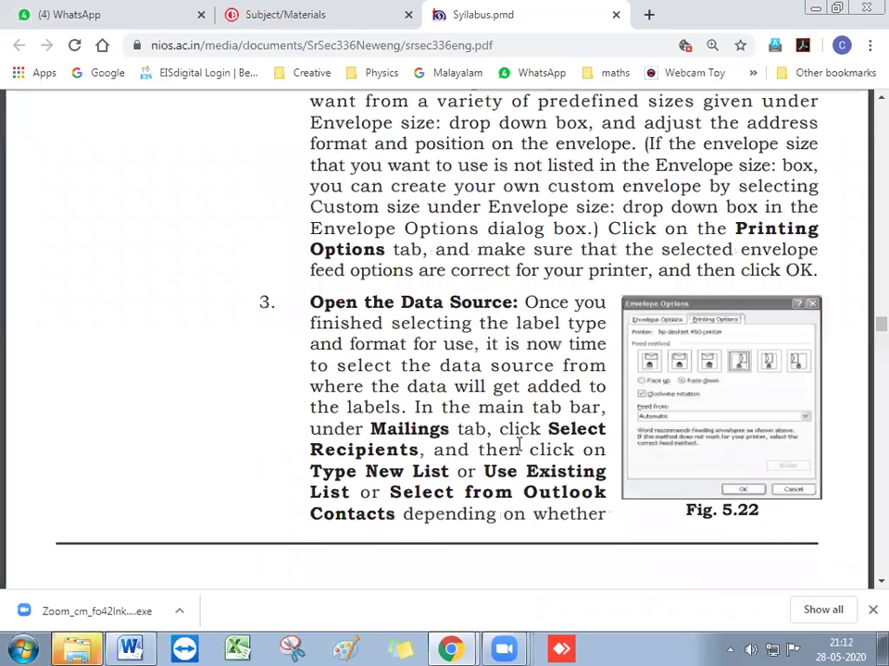
{"action": "scroll", "coordinate": [518, 445], "scroll_direction": "down", "scroll_amount": 1}
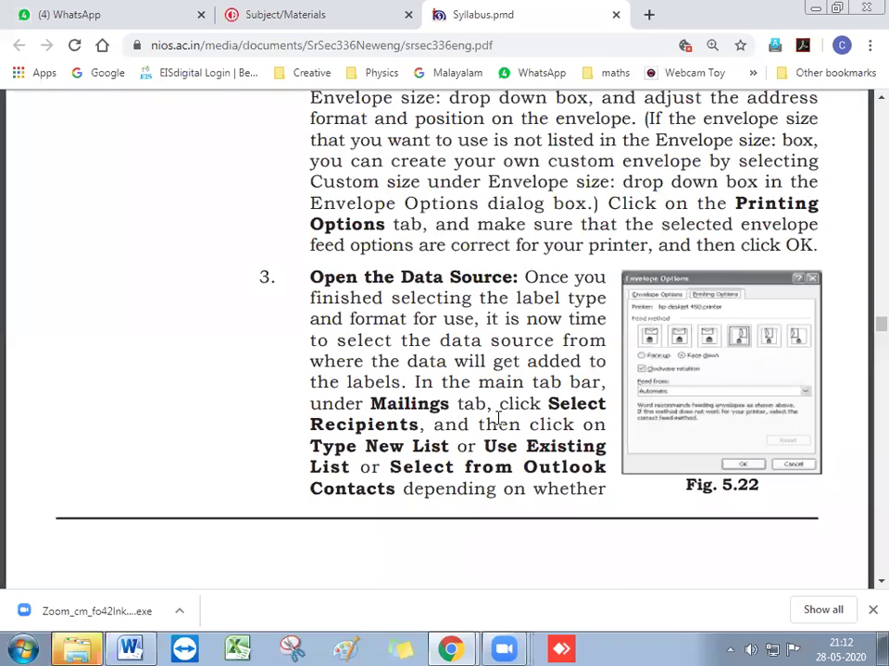
Step: Read steps 4 to 12 of the envelopes section, from using an existing list to previewing and printing the merged documents
{"action": "scroll", "coordinate": [497, 418], "scroll_direction": "down", "scroll_amount": 5}
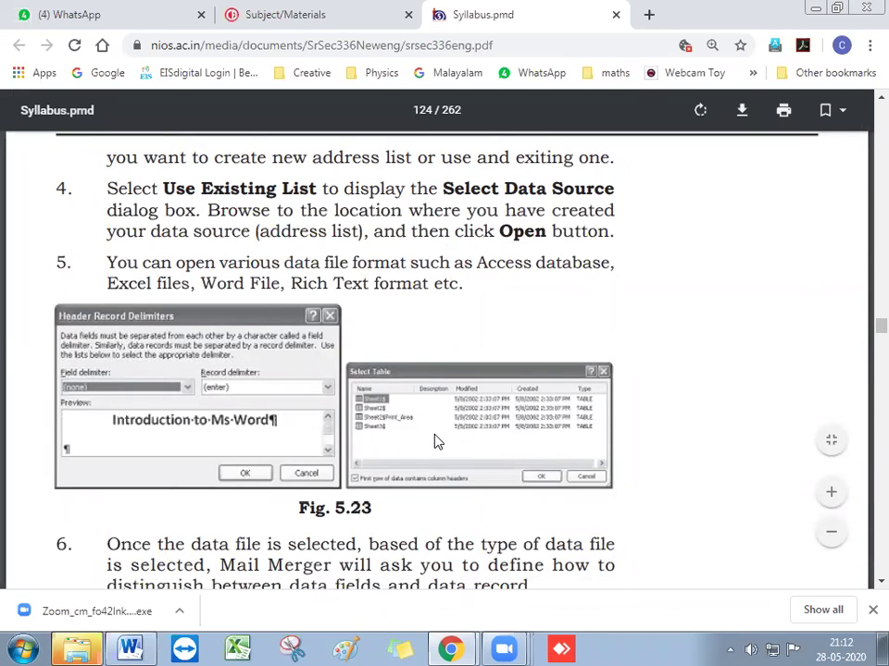
{"action": "scroll", "coordinate": [388, 480], "scroll_direction": "down", "scroll_amount": 2}
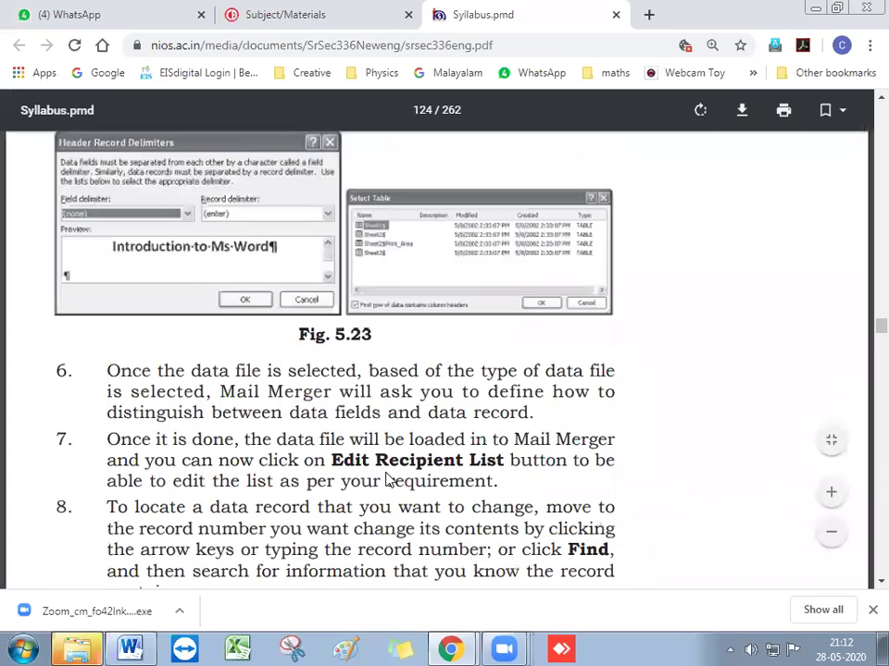
{"action": "scroll", "coordinate": [388, 479], "scroll_direction": "down", "scroll_amount": 2}
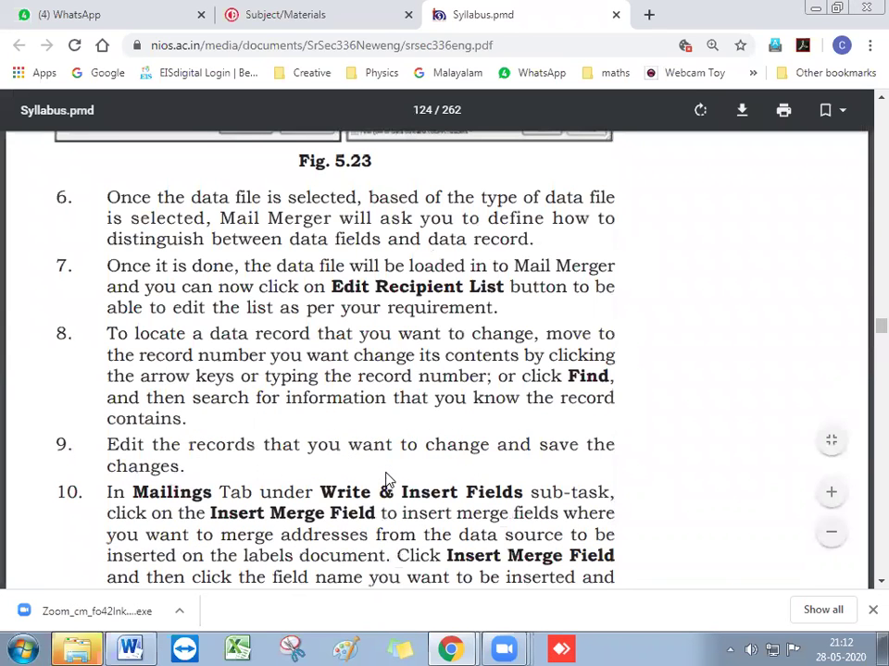
{"action": "scroll", "coordinate": [387, 479], "scroll_direction": "down", "scroll_amount": 3}
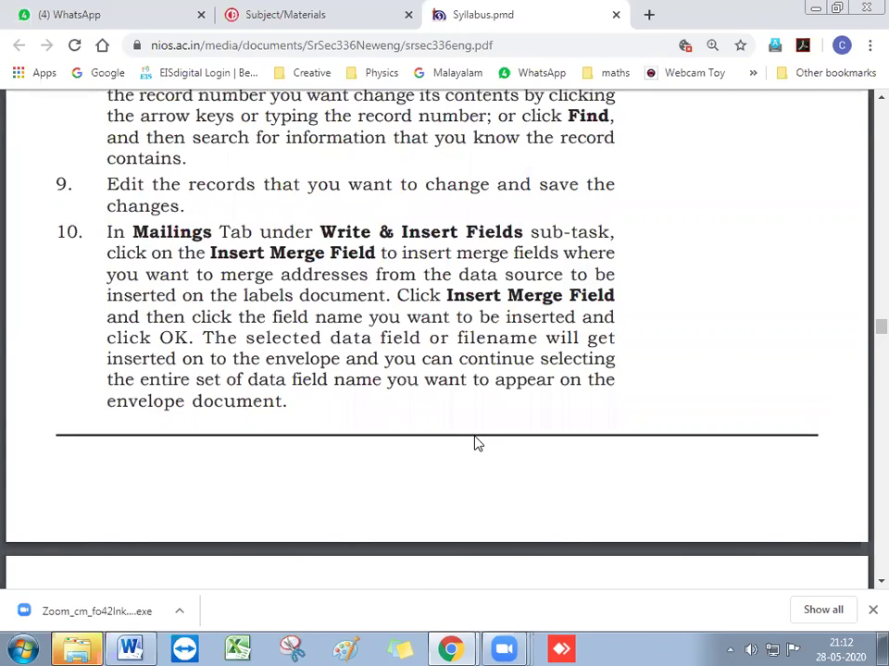
{"action": "scroll", "coordinate": [474, 444], "scroll_direction": "down", "scroll_amount": 5}
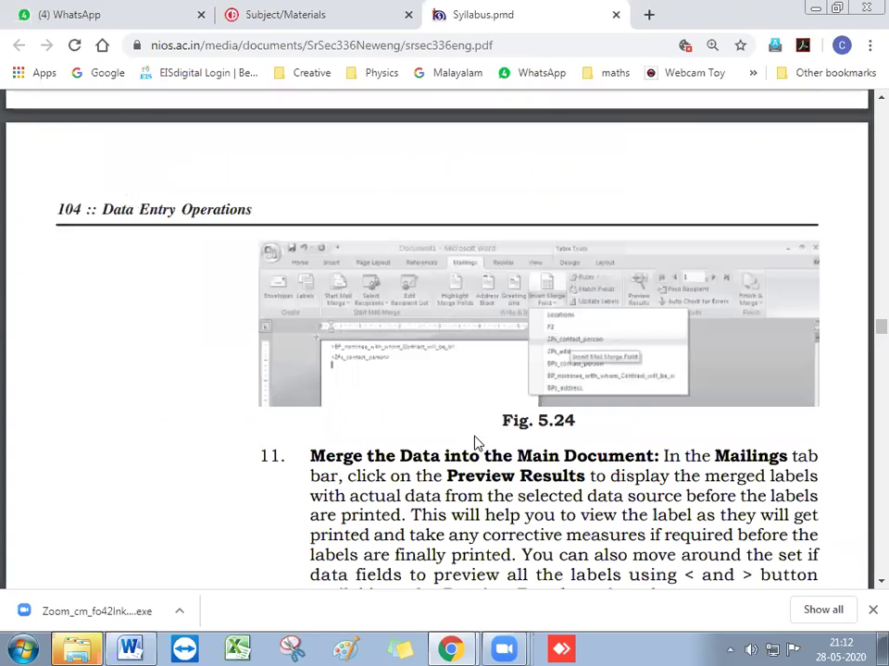
{"action": "scroll", "coordinate": [475, 443], "scroll_direction": "down", "scroll_amount": 5}
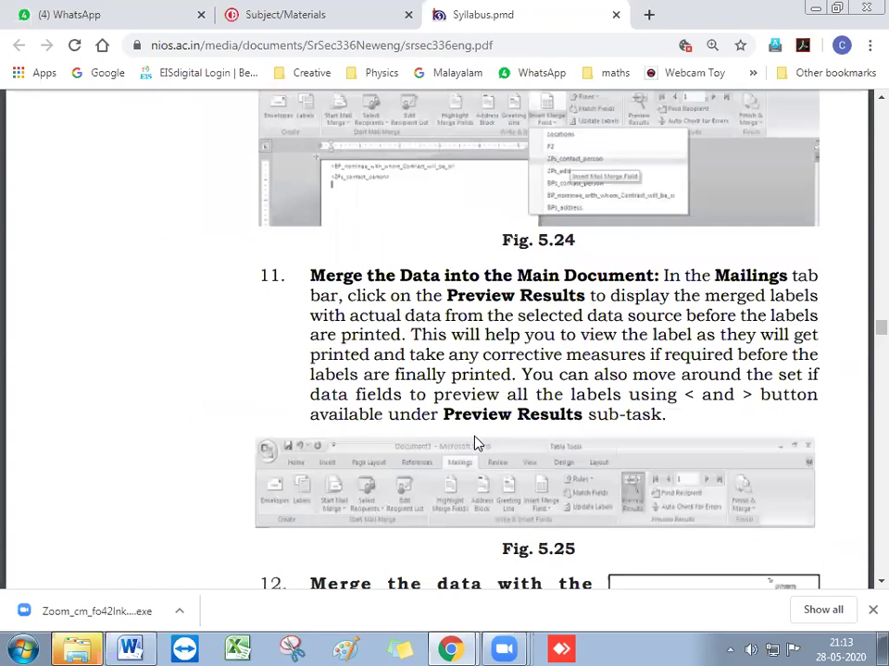
{"action": "scroll", "coordinate": [475, 444], "scroll_direction": "down", "scroll_amount": 2}
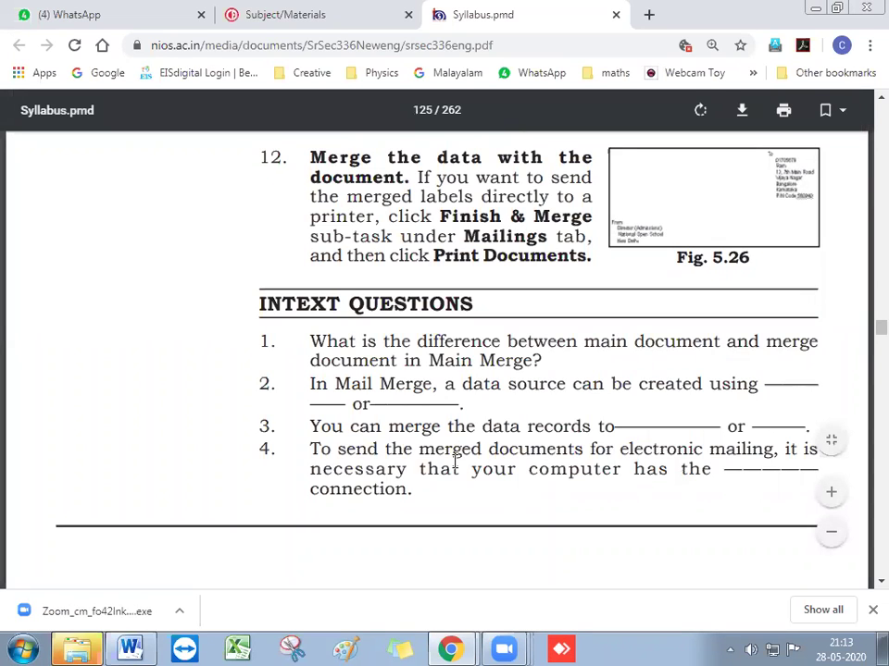
Step: Review the mail merge chapter's intext questions, the What You Have Learnt summary and the terminal questions
{"action": "scroll", "coordinate": [432, 454], "scroll_direction": "down", "scroll_amount": 1}
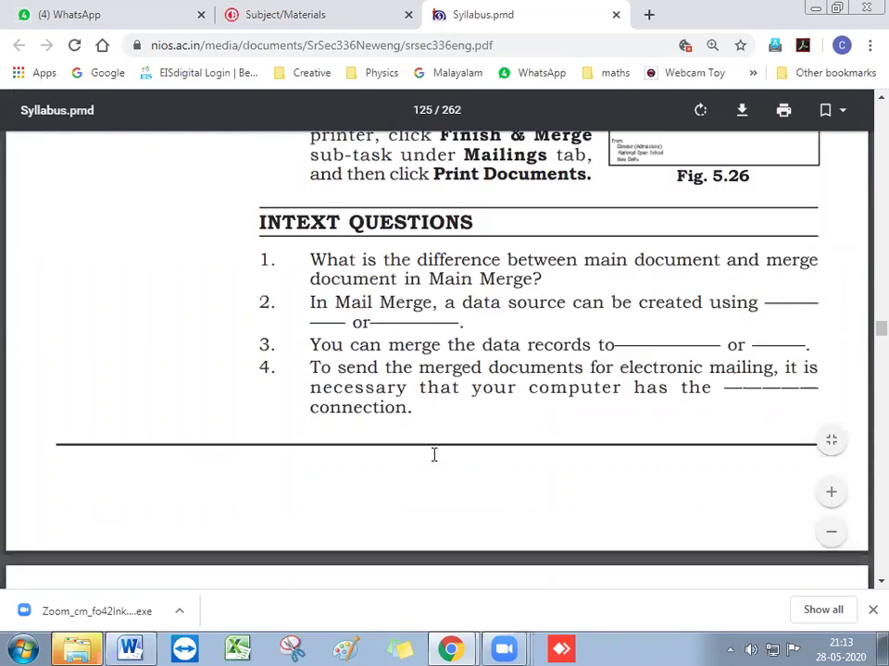
{"action": "scroll", "coordinate": [433, 454], "scroll_direction": "down", "scroll_amount": 3}
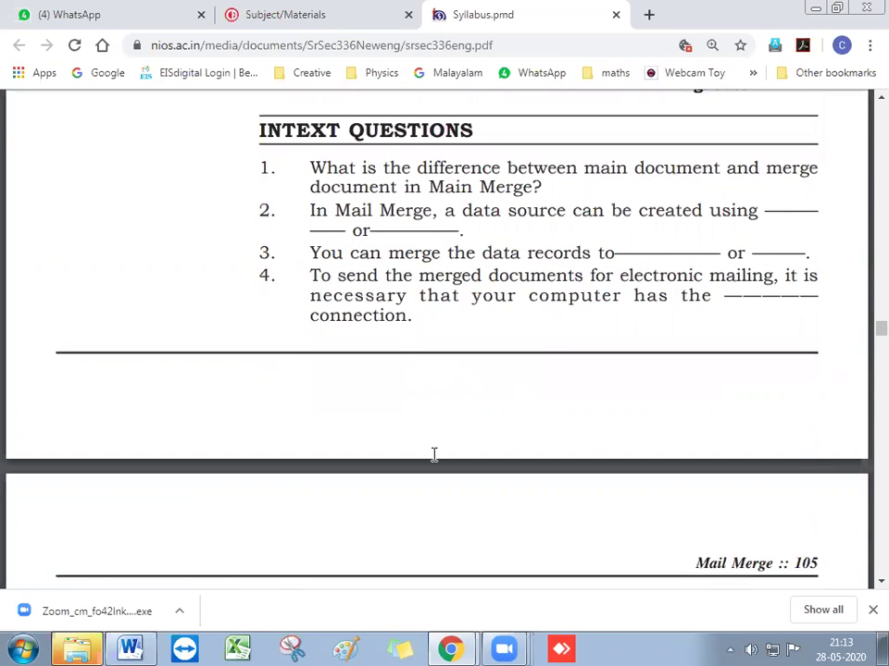
{"action": "scroll", "coordinate": [432, 454], "scroll_direction": "down", "scroll_amount": 2}
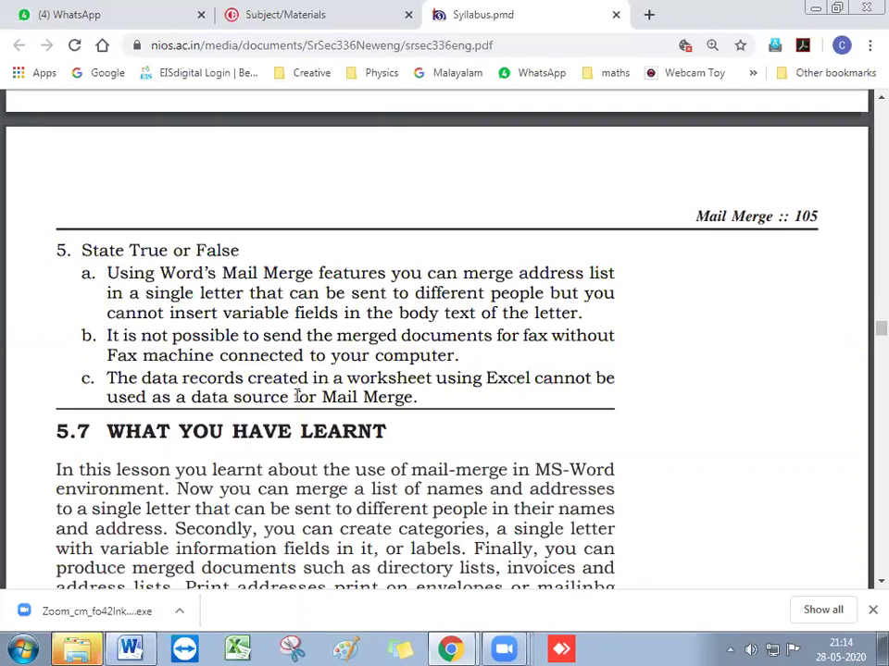
{"action": "scroll", "coordinate": [294, 398], "scroll_direction": "down", "scroll_amount": 3}
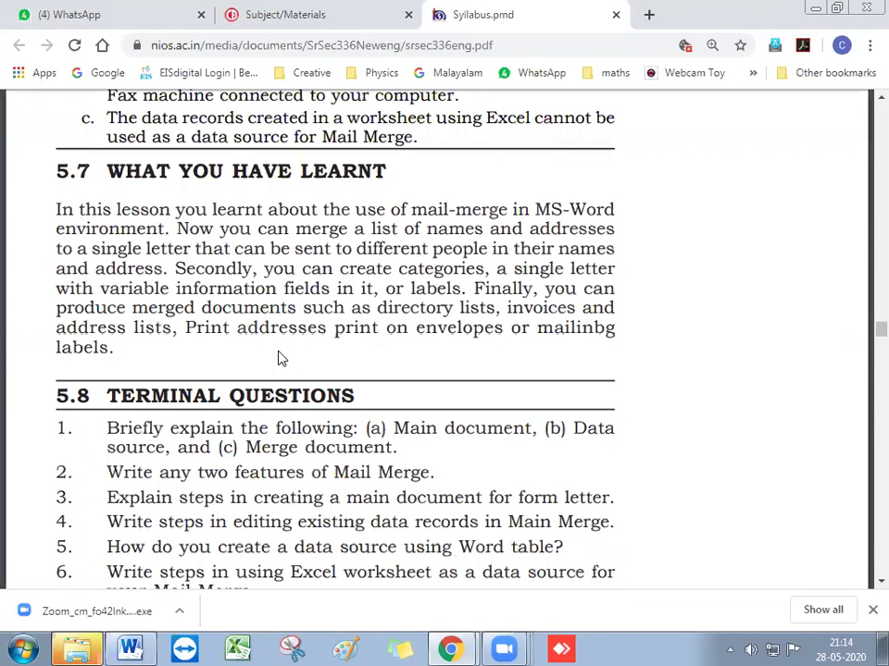
{"action": "scroll", "coordinate": [280, 360], "scroll_direction": "down", "scroll_amount": 2}
{"action": "scroll", "coordinate": [280, 361], "scroll_direction": "up", "scroll_amount": 1}
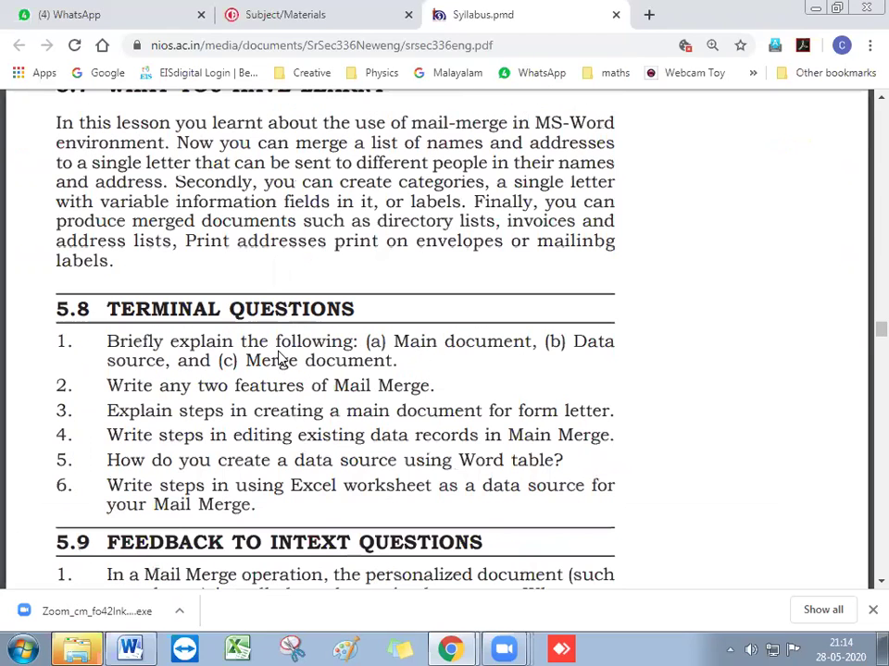
Step: Review the terminal questions in section 5.8 and the answers to the intext questions in section 5.9
{"action": "scroll", "coordinate": [280, 360], "scroll_direction": "down", "scroll_amount": 3}
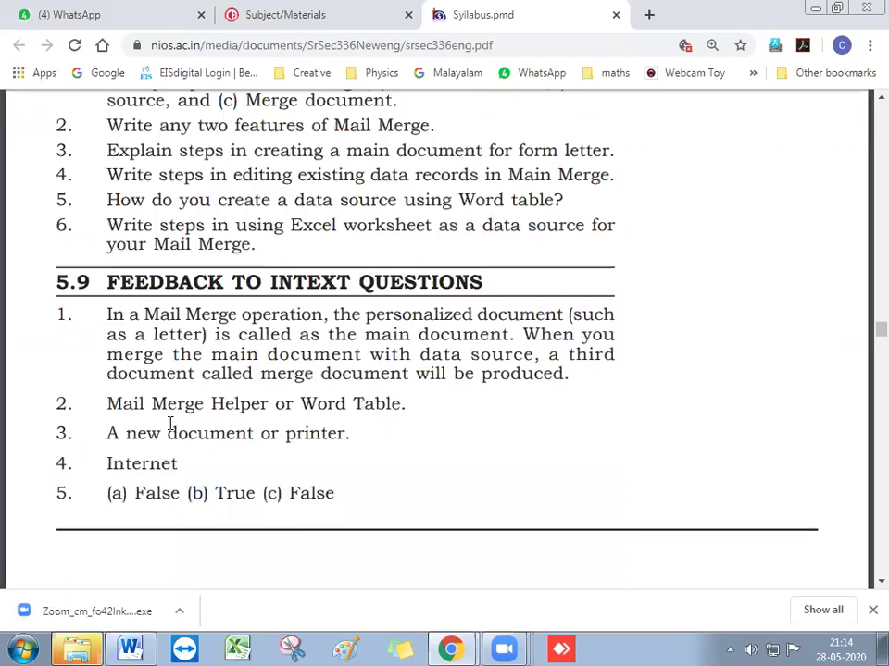
{"action": "scroll", "coordinate": [180, 352], "scroll_direction": "up", "scroll_amount": 3}
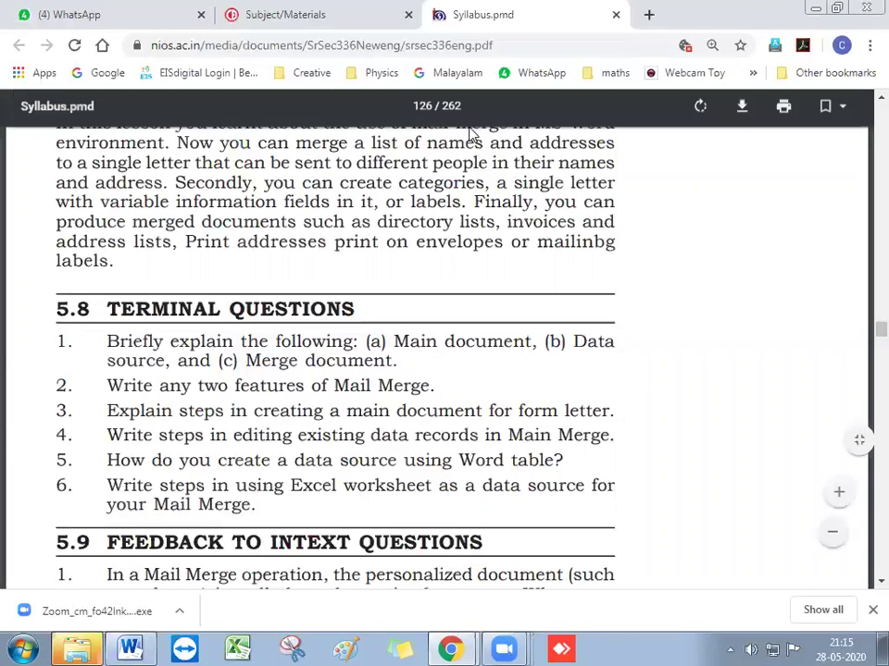
{"action": "scroll", "coordinate": [436, 334], "scroll_direction": "up", "scroll_amount": 1}
{"action": "scroll", "coordinate": [436, 350], "scroll_direction": "down", "scroll_amount": 2}
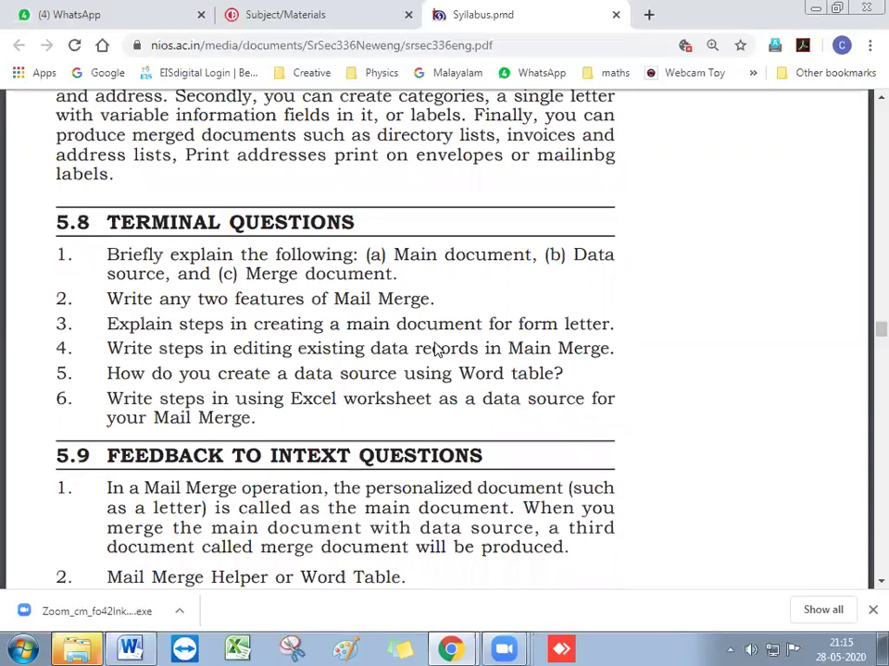
{"action": "scroll", "coordinate": [435, 350], "scroll_direction": "down", "scroll_amount": 1}
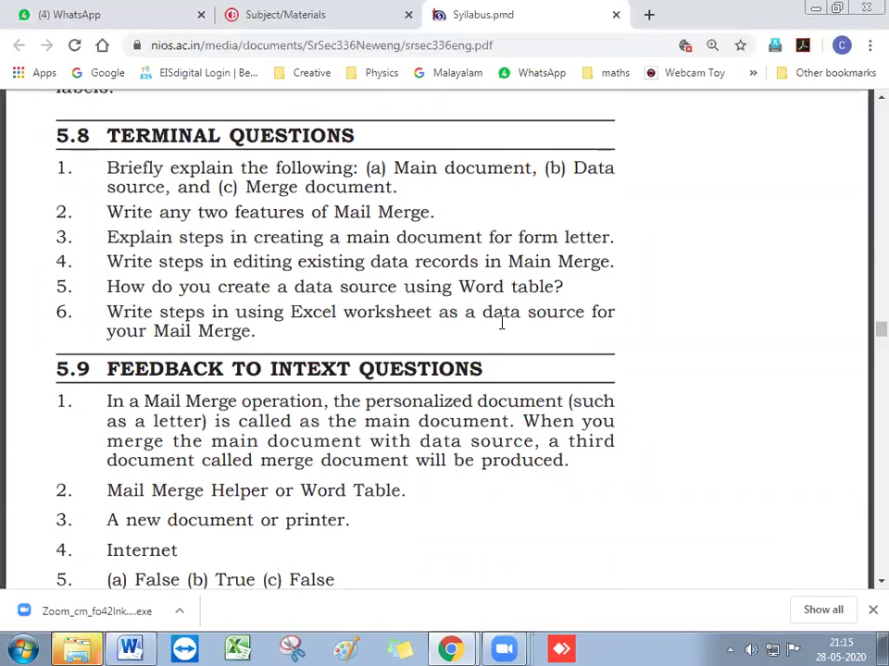
{"action": "scroll", "coordinate": [468, 407], "scroll_direction": "down", "scroll_amount": 2}
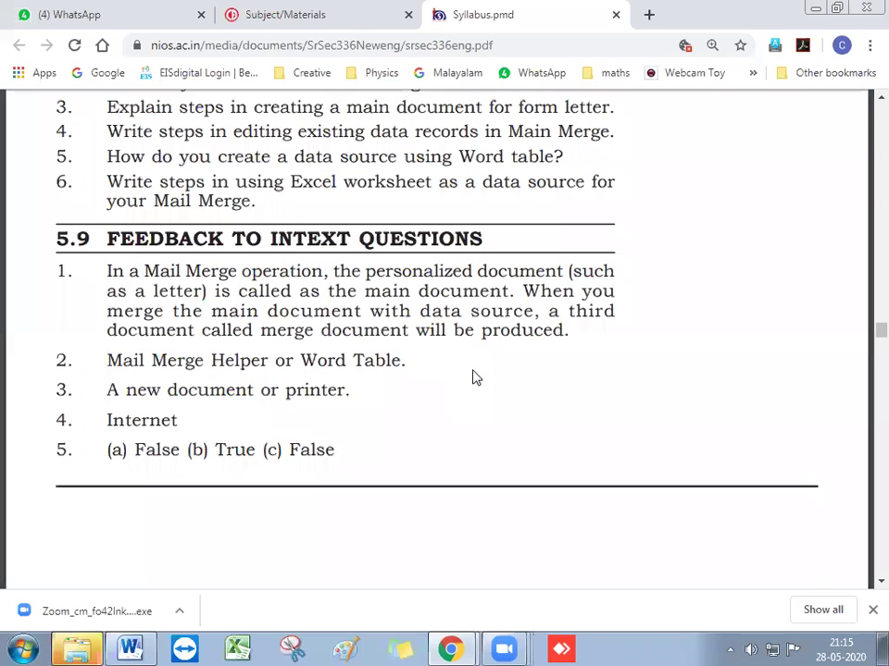
Step: Go on to chapter 6, Basics of Spreadsheet, and read its introduction in section 6.1
{"action": "scroll", "coordinate": [472, 378], "scroll_direction": "down", "scroll_amount": 5}
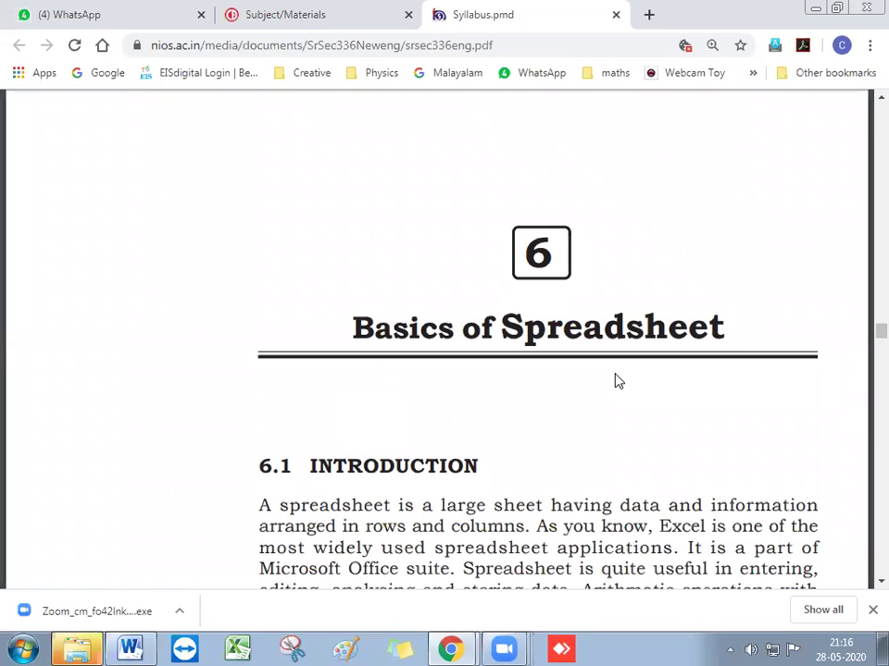
{"action": "scroll", "coordinate": [619, 381], "scroll_direction": "down", "scroll_amount": 2}
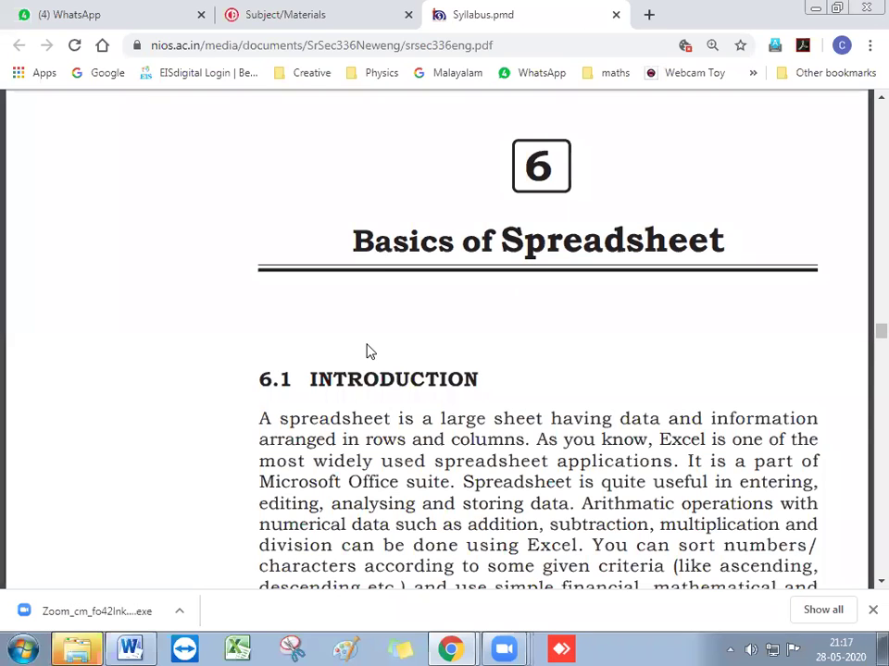
{"action": "scroll", "coordinate": [366, 361], "scroll_direction": "down", "scroll_amount": 1}
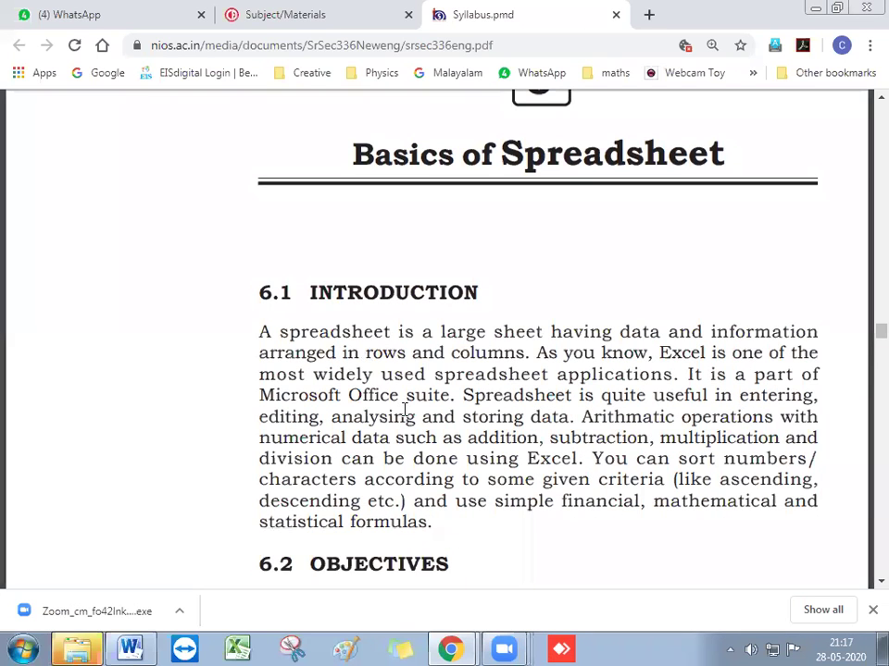
{"action": "scroll", "coordinate": [405, 410], "scroll_direction": "up", "scroll_amount": 2}
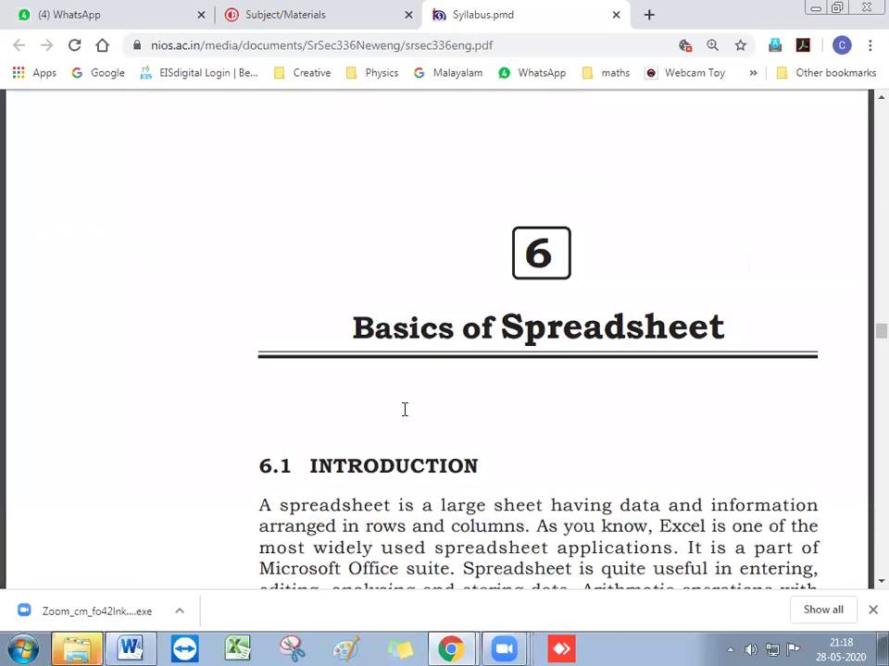
{"action": "scroll", "coordinate": [404, 409], "scroll_direction": "down", "scroll_amount": 1}
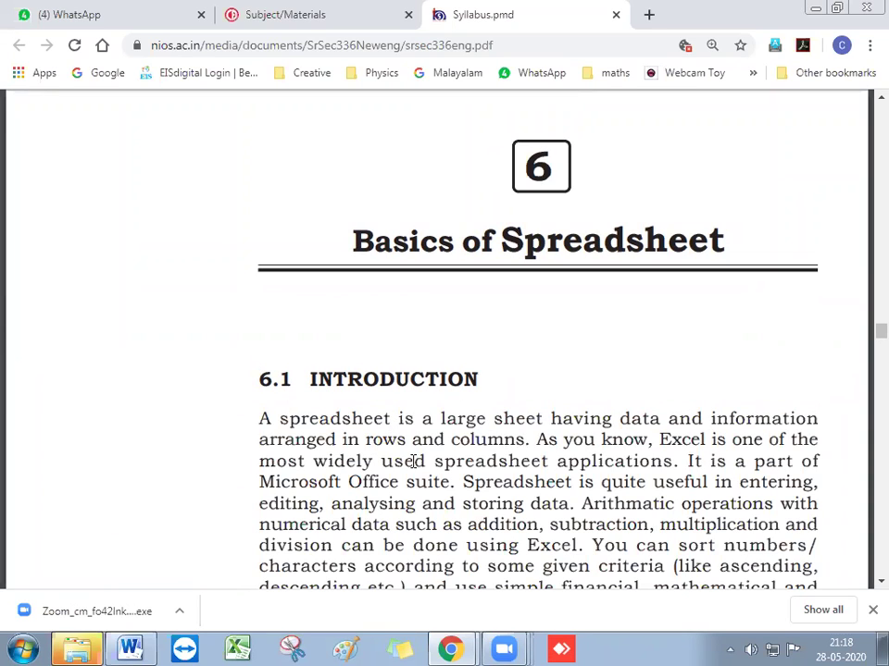
{"action": "scroll", "coordinate": [413, 461], "scroll_direction": "down", "scroll_amount": 2}
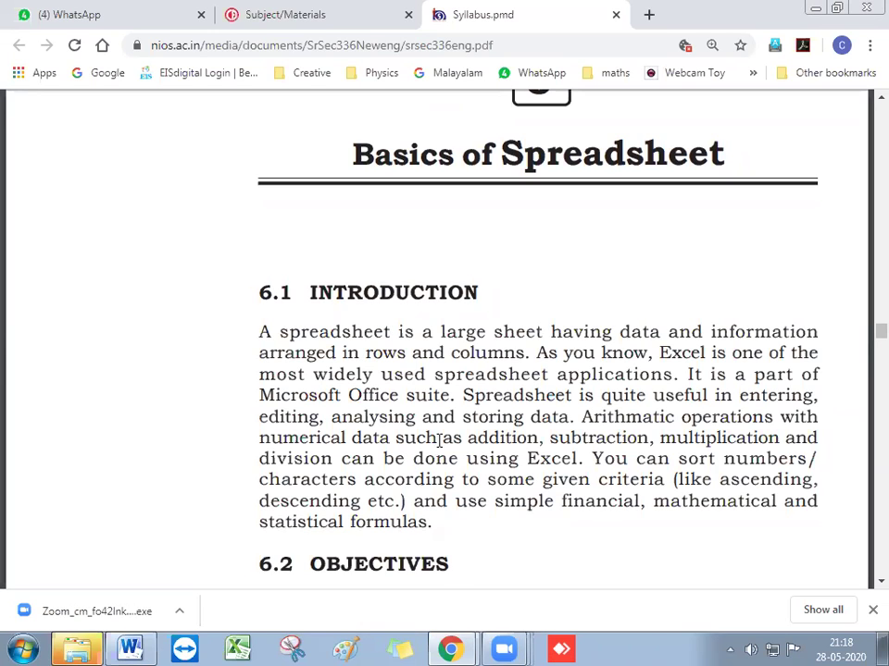
{"action": "scroll", "coordinate": [328, 331], "scroll_direction": "up", "scroll_amount": 2}
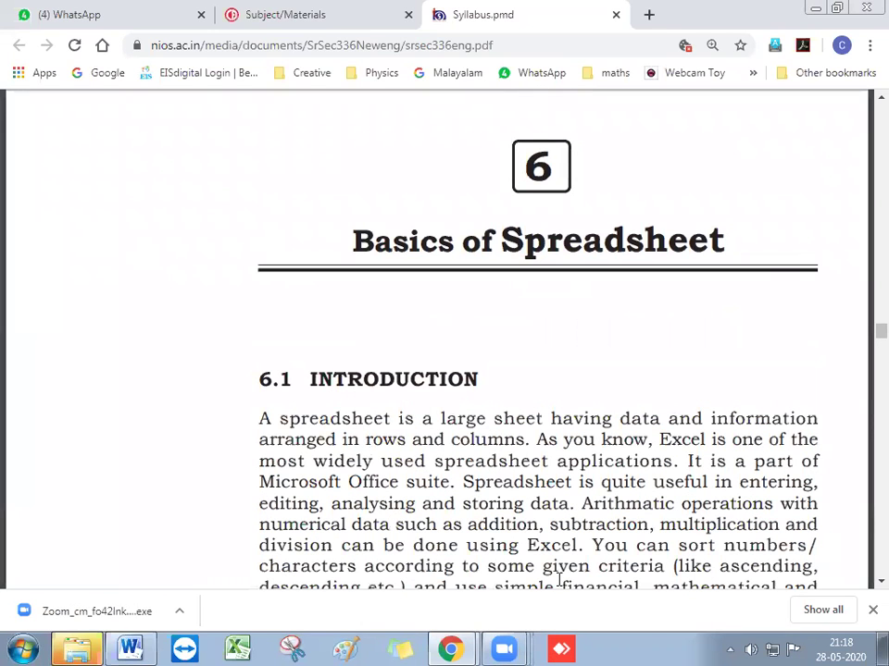